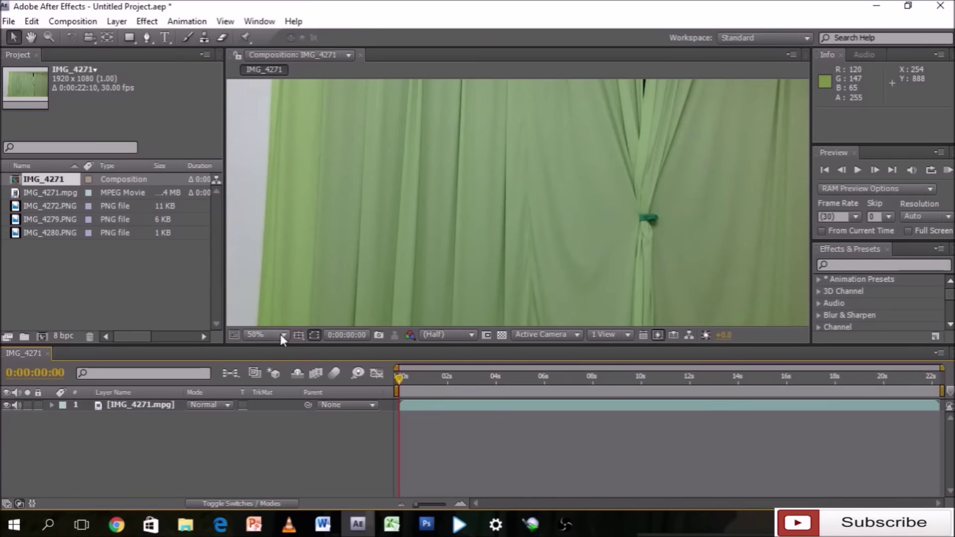
Step: Fit the whole frame in the viewer and preview the clip from where the man appears
{"action": "left_click", "coordinate": [281, 336]}
{"action": "left_click", "coordinate": [298, 94]}
{"action": "left_click_drag", "start_coordinate": [400, 382], "coordinate": [492, 387]}
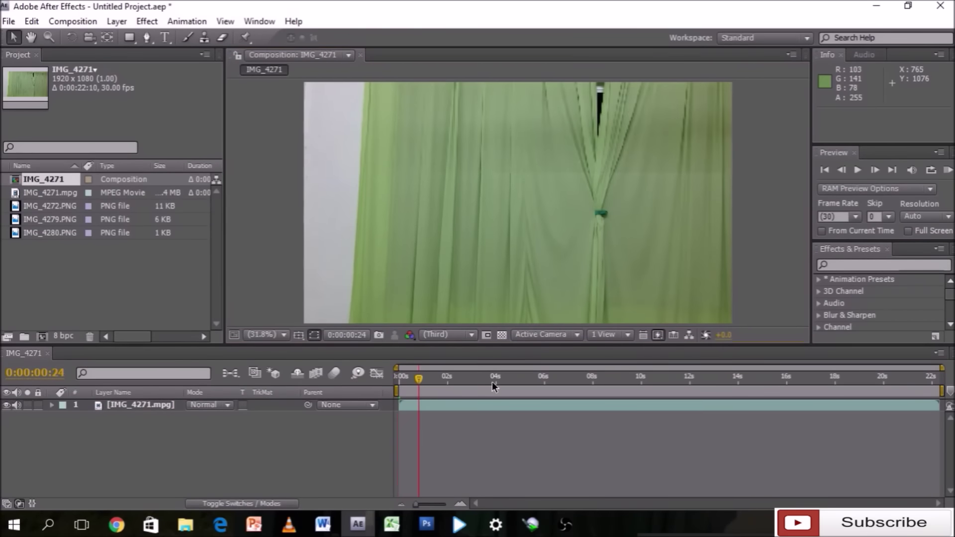
{"action": "left_click", "coordinate": [592, 381]}
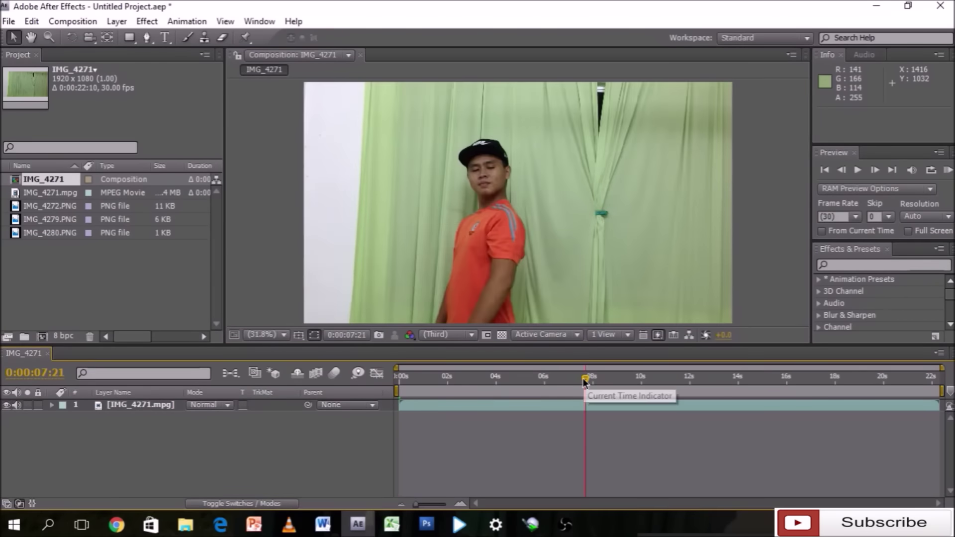
{"action": "left_click", "coordinate": [858, 170]}
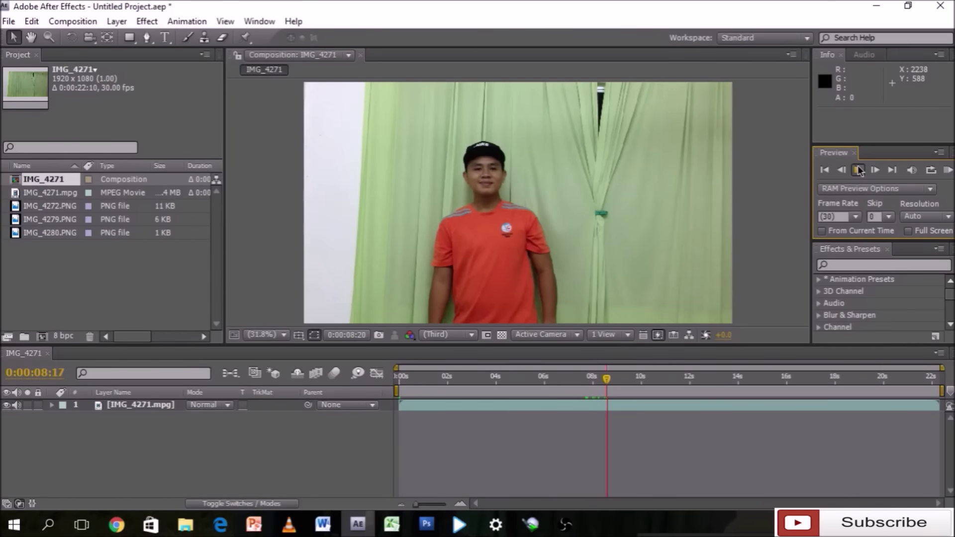
Step: Change the composition size to 700 x 745 px, then return to about 11 seconds
{"action": "key", "text": "ctrl+k"}
{"action": "left_click", "coordinate": [397, 193]}
{"action": "type", "text": "700"}
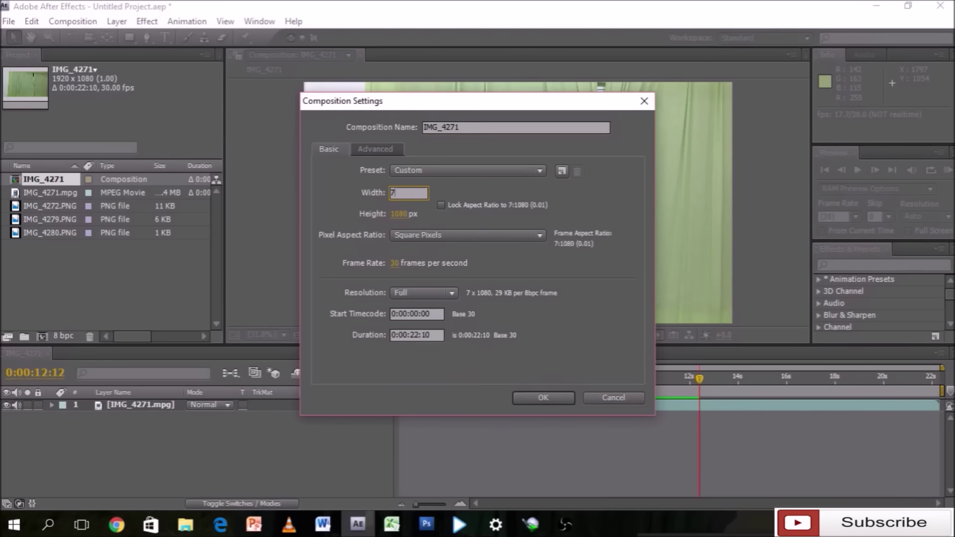
{"action": "left_click", "coordinate": [399, 214]}
{"action": "type", "text": "745"}
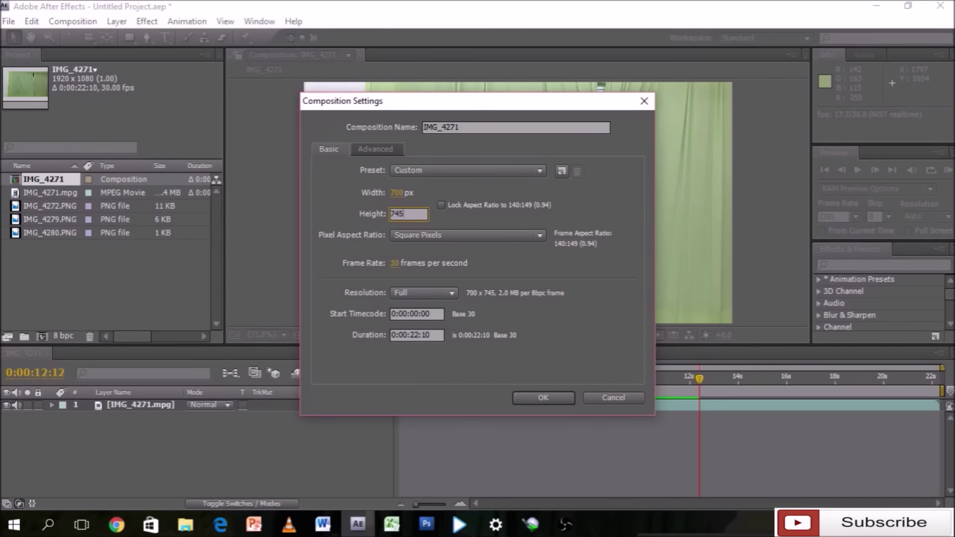
{"action": "left_click", "coordinate": [547, 398]}
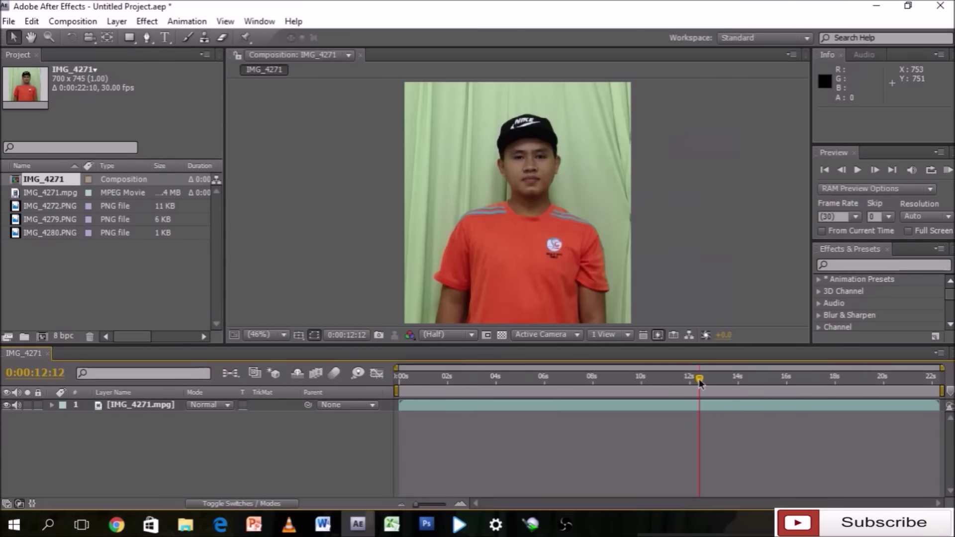
{"action": "left_click_drag", "start_coordinate": [698, 379], "coordinate": [653, 383]}
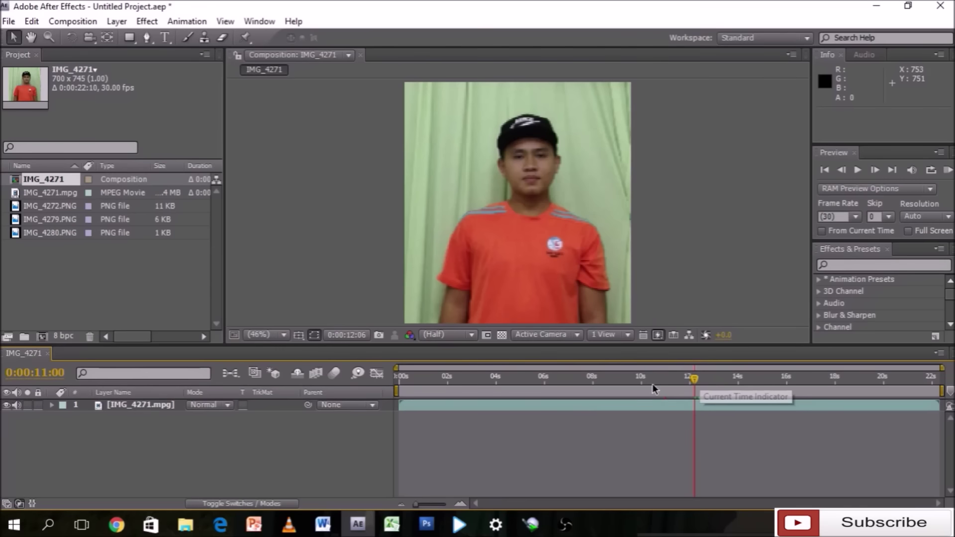
Step: Split the clip at 5:19, delete the opening part, and slide the rest to start at zero
{"action": "left_click", "coordinate": [535, 383]}
{"action": "key", "text": "ctrl+shift+d"}
{"action": "key", "text": "Delete"}
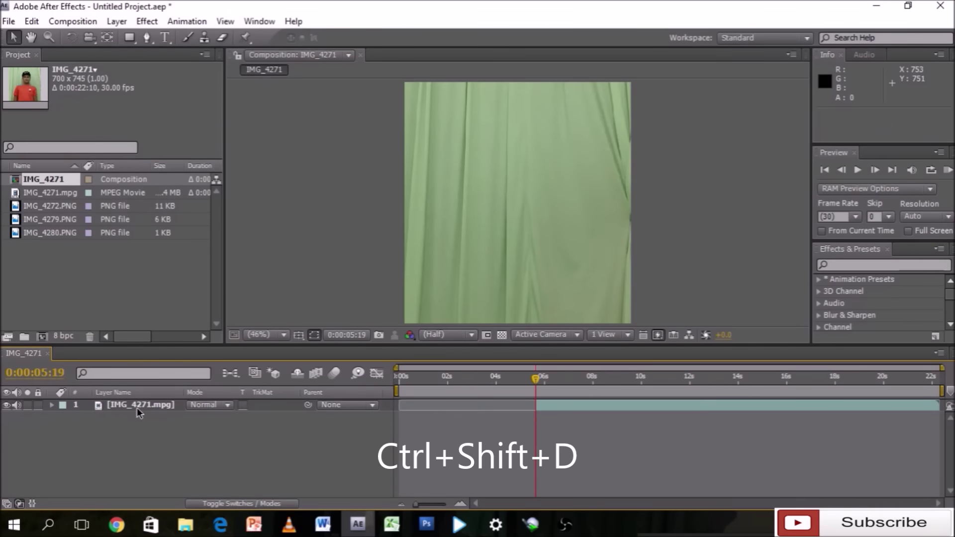
{"action": "left_click_drag", "start_coordinate": [578, 411], "coordinate": [441, 411]}
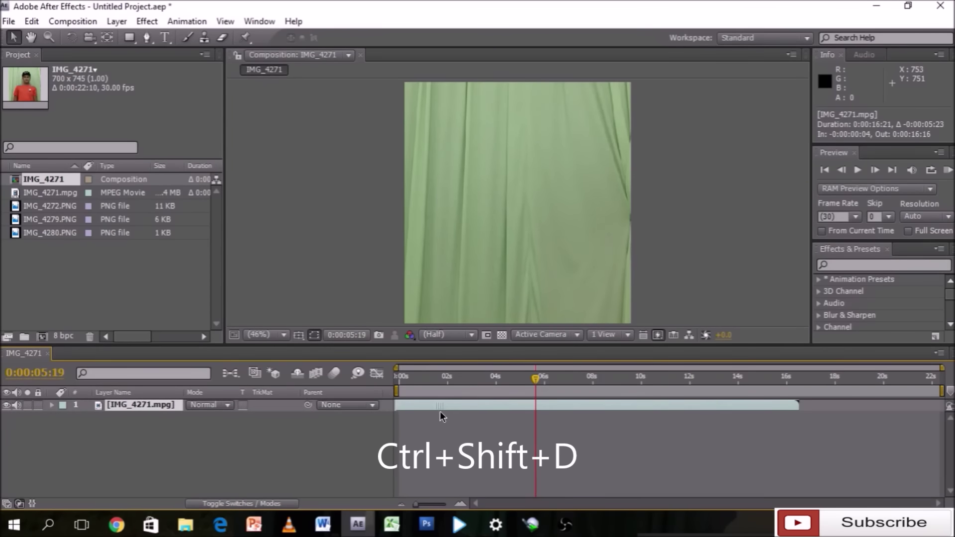
Step: Split at 12:19, delete the tail, and trim the composition to the work area
{"action": "left_click_drag", "start_coordinate": [536, 384], "coordinate": [703, 381]}
{"action": "key", "text": "ctrl+shift+d"}
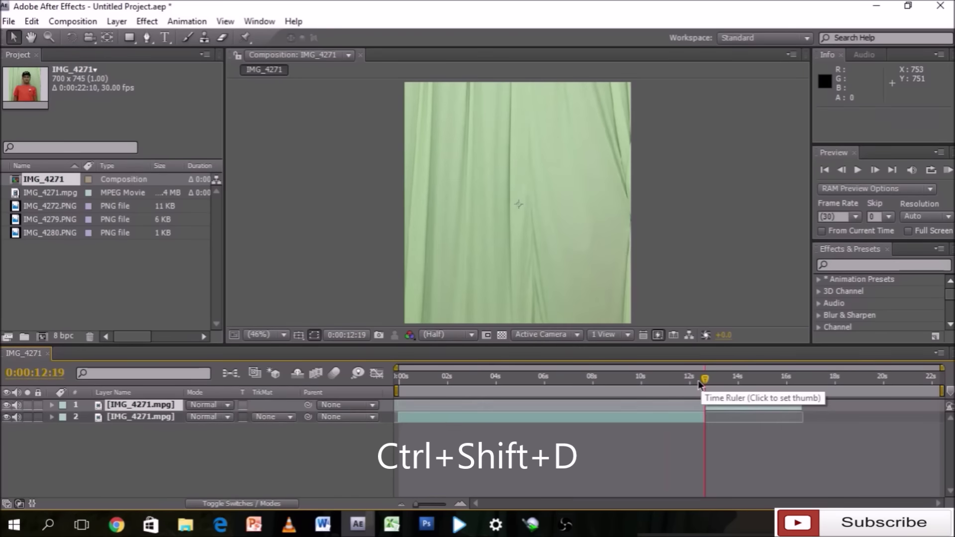
{"action": "key", "text": "Delete"}
{"action": "key", "text": "n"}
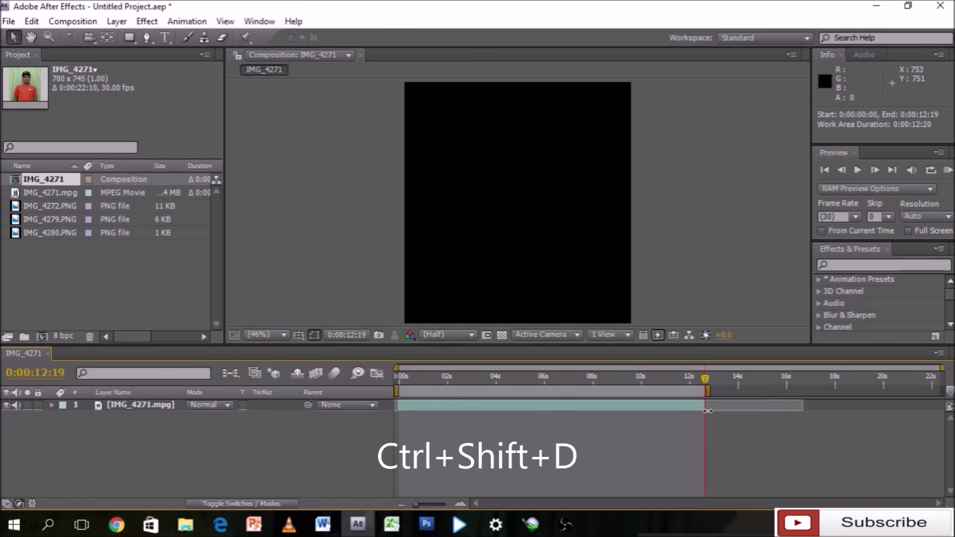
{"action": "right_click", "coordinate": [687, 391]}
{"action": "left_click", "coordinate": [716, 428]}
{"action": "left_click_drag", "start_coordinate": [905, 383], "coordinate": [599, 379]}
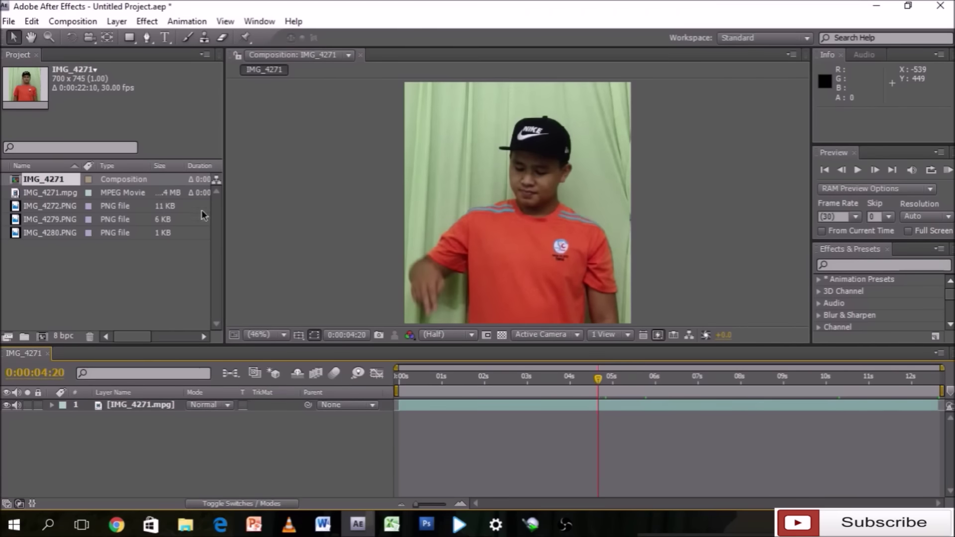
{"action": "left_click", "coordinate": [37, 193]}
Step: Add IMG_4272.PNG above the video, scaled about 110% and stretched across the frame's bottom
{"action": "double_click", "coordinate": [37, 205]}
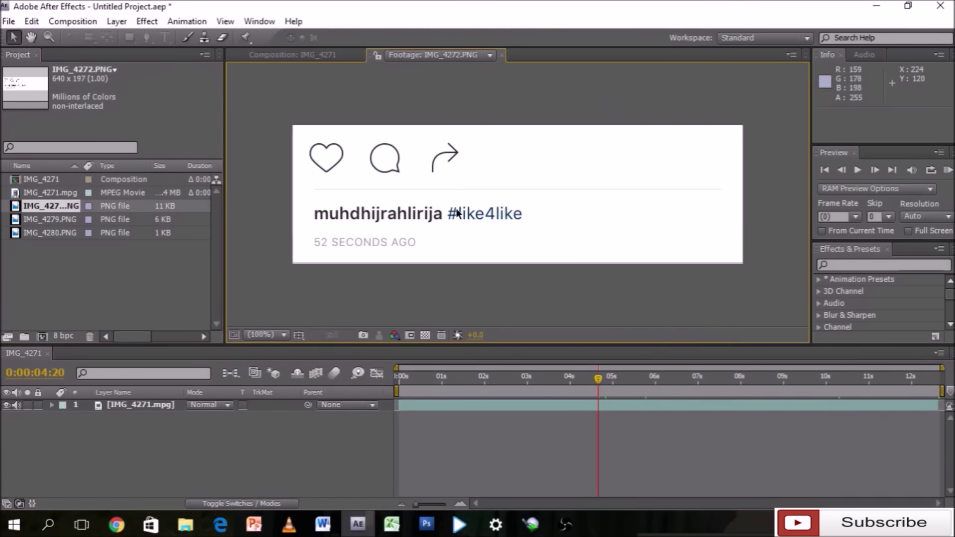
{"action": "left_click", "coordinate": [501, 55]}
{"action": "left_click_drag", "start_coordinate": [58, 204], "coordinate": [122, 404]}
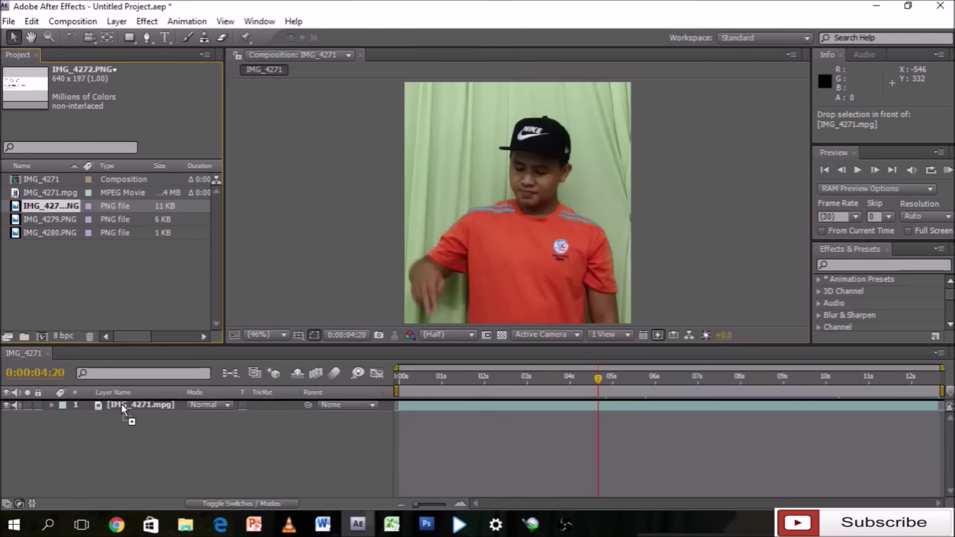
{"action": "left_click_drag", "start_coordinate": [429, 216], "coordinate": [411, 303]}
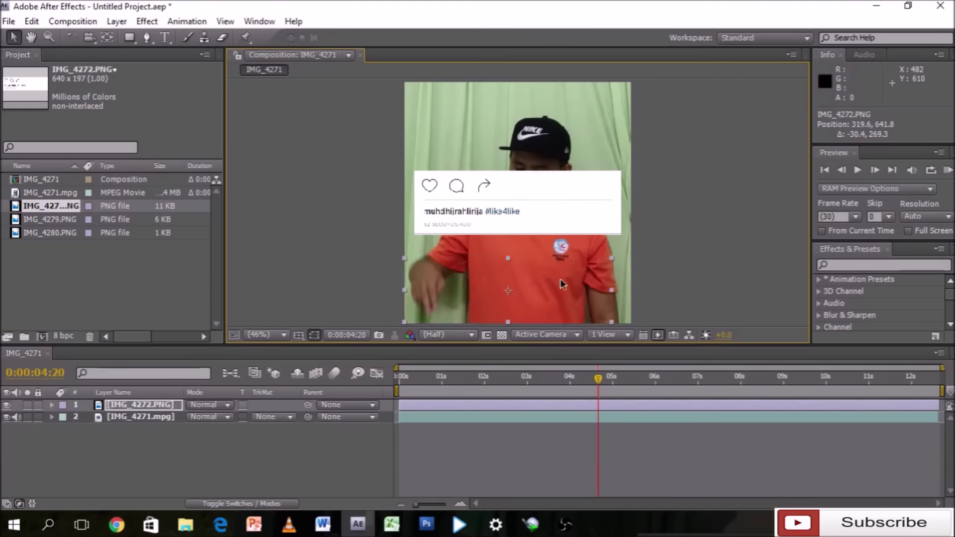
{"action": "left_click_drag", "start_coordinate": [603, 290], "coordinate": [623, 288]}
{"action": "left_click_drag", "start_coordinate": [556, 298], "coordinate": [561, 299]}
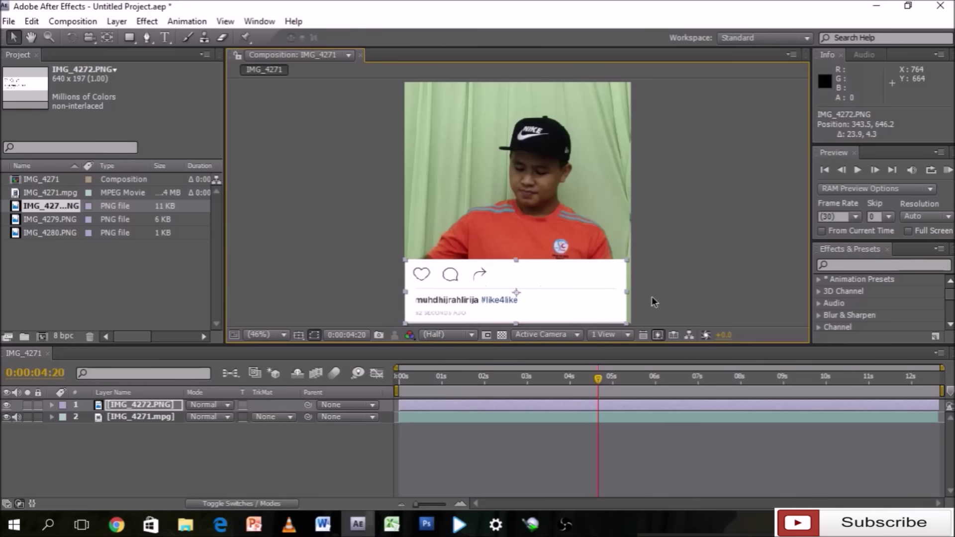
{"action": "left_click_drag", "start_coordinate": [628, 291], "coordinate": [584, 303]}
Step: Move the video layer up above the post bar, check a few frames, and hide the bar
{"action": "left_click", "coordinate": [534, 220]}
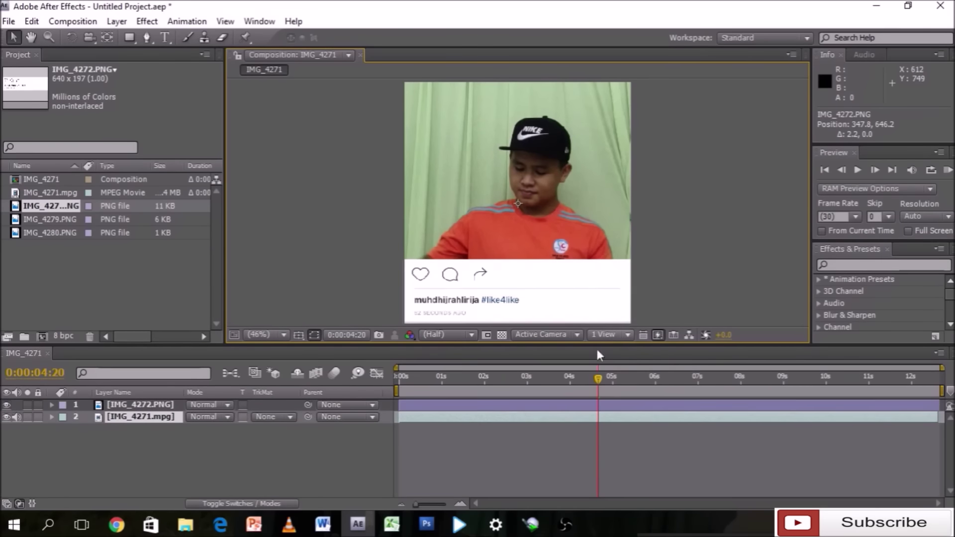
{"action": "left_click_drag", "start_coordinate": [423, 180], "coordinate": [477, 210]}
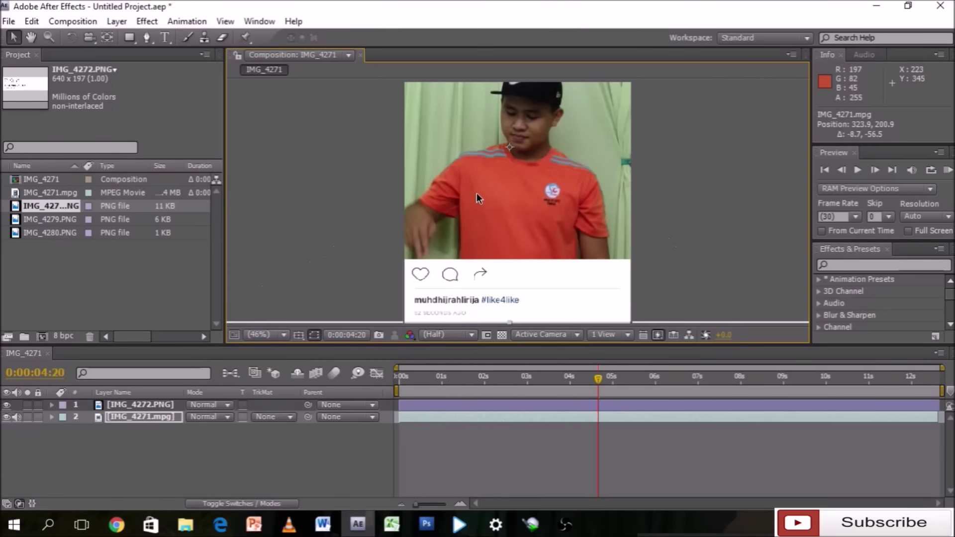
{"action": "left_click", "coordinate": [875, 172]}
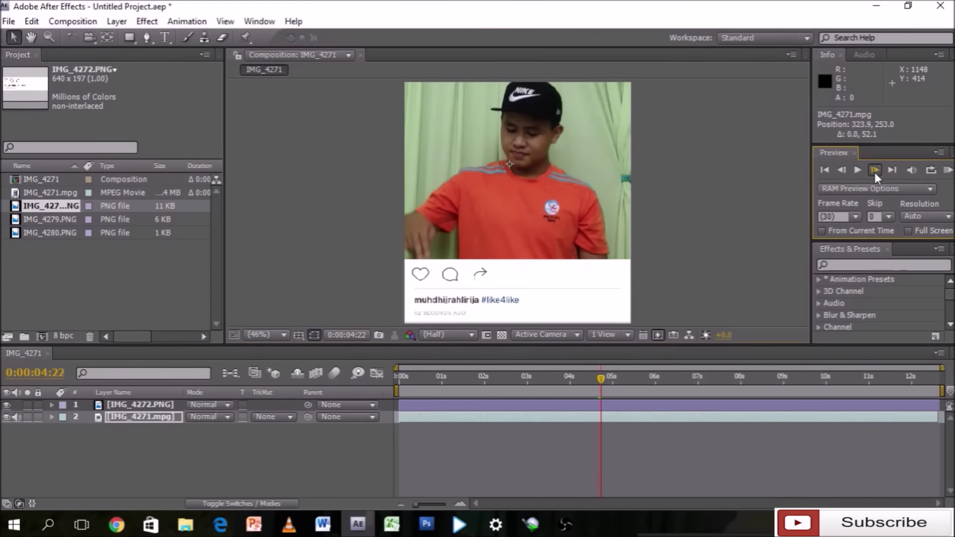
{"action": "left_click", "coordinate": [842, 170]}
{"action": "left_click", "coordinate": [843, 170]}
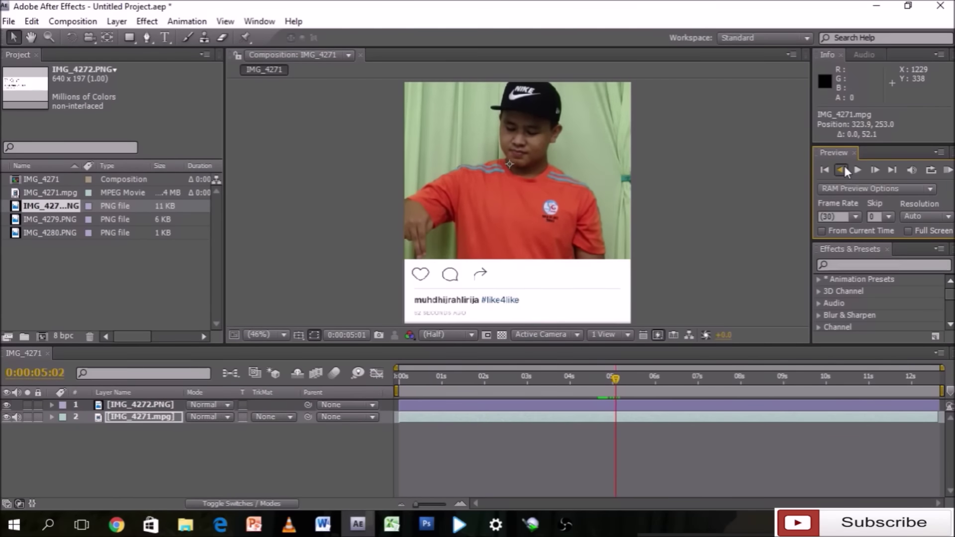
{"action": "left_click", "coordinate": [842, 169]}
{"action": "left_click_drag", "start_coordinate": [572, 197], "coordinate": [574, 213]}
{"action": "left_click", "coordinate": [6, 405]}
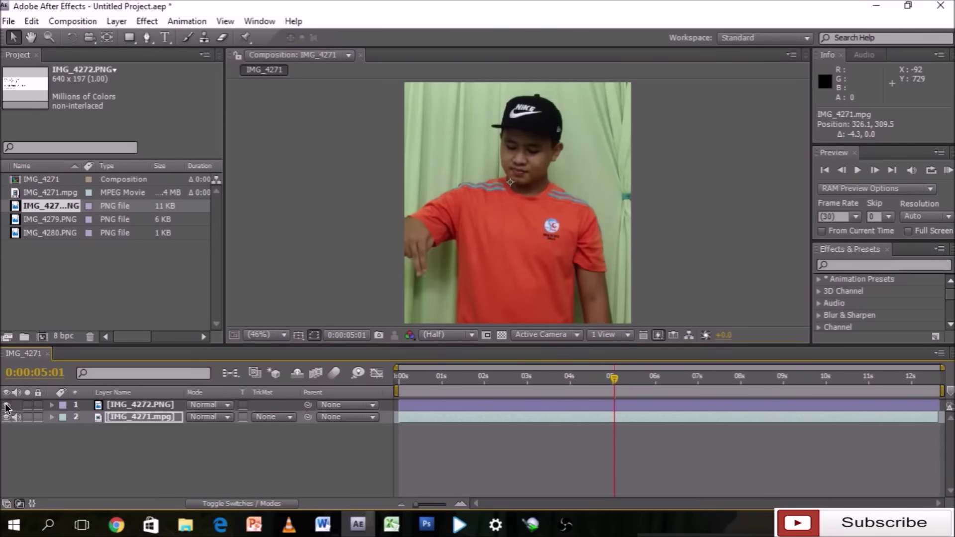
Step: Duplicate the video layer and rename the upper copy 'finger'
{"action": "left_click", "coordinate": [5, 405]}
{"action": "left_click", "coordinate": [6, 405]}
{"action": "left_click", "coordinate": [6, 405]}
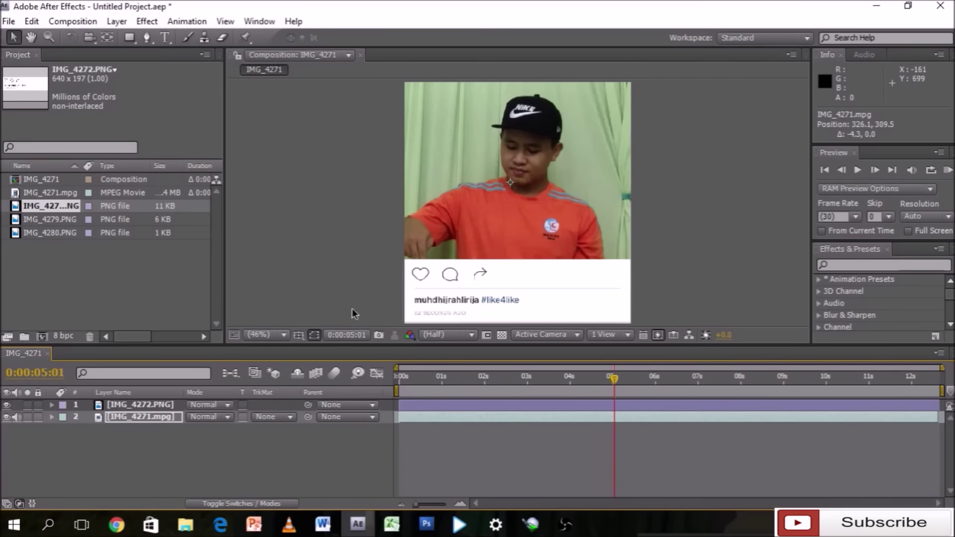
{"action": "left_click", "coordinate": [115, 421]}
{"action": "key", "text": "ctrl+d"}
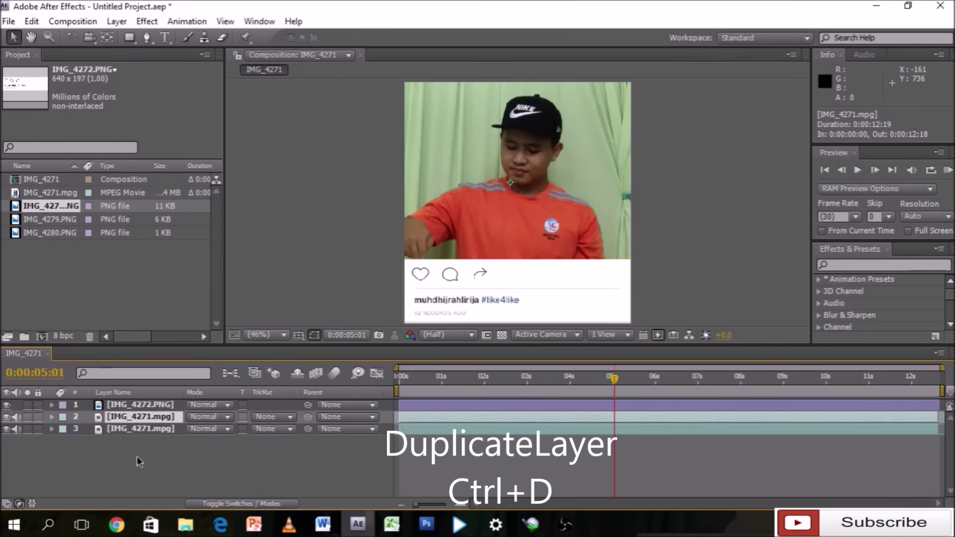
{"action": "right_click", "coordinate": [87, 418]}
{"action": "left_click", "coordinate": [177, 500]}
{"action": "type", "text": "finger"}
{"action": "left_click", "coordinate": [165, 456]}
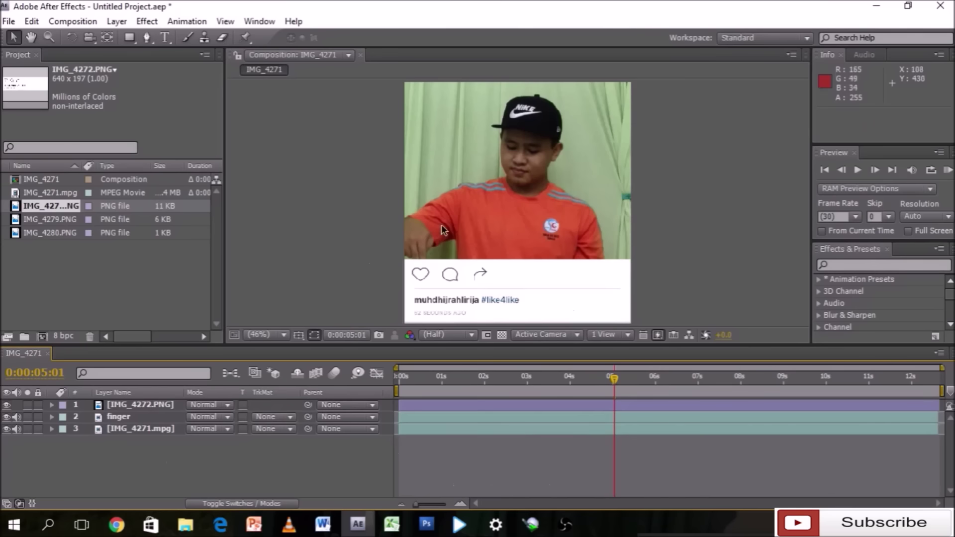
{"action": "left_click", "coordinate": [126, 414]}
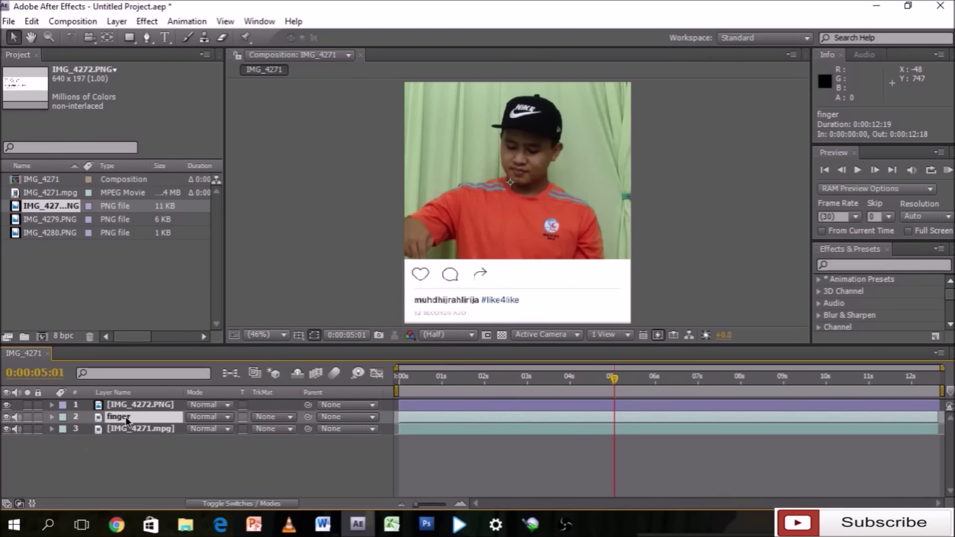
Step: Select the post image layer and step through frames to 0:00:05:02
{"action": "left_click", "coordinate": [113, 404]}
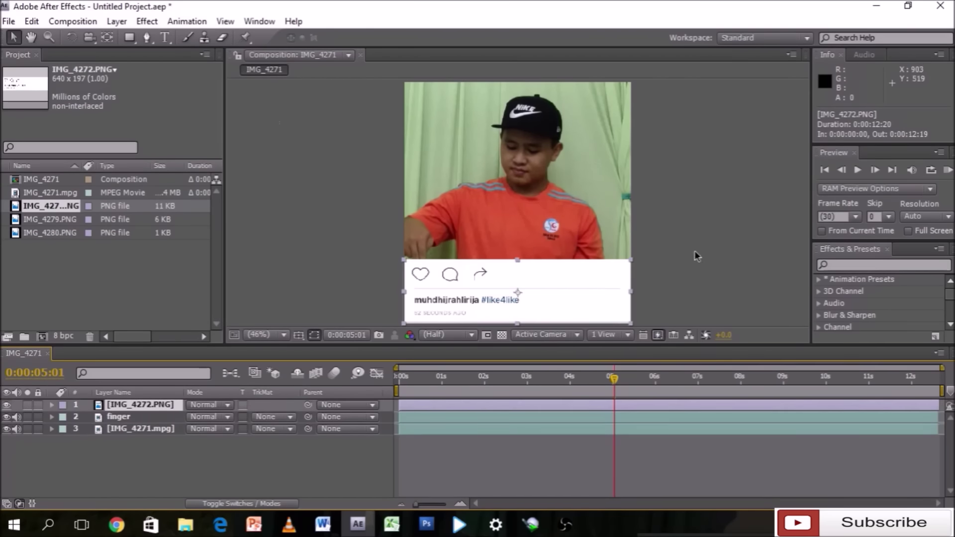
{"action": "left_click", "coordinate": [841, 170]}
{"action": "left_click", "coordinate": [840, 170]}
{"action": "left_click", "coordinate": [842, 170]}
{"action": "left_click", "coordinate": [842, 170]}
{"action": "left_click", "coordinate": [874, 167]}
{"action": "left_click", "coordinate": [875, 167]}
{"action": "left_click", "coordinate": [875, 167]}
{"action": "left_click", "coordinate": [875, 167]}
{"action": "left_click", "coordinate": [875, 168]}
{"action": "left_click", "coordinate": [874, 168]}
{"action": "left_click", "coordinate": [840, 171]}
{"action": "left_click", "coordinate": [840, 171]}
{"action": "left_click", "coordinate": [840, 171]}
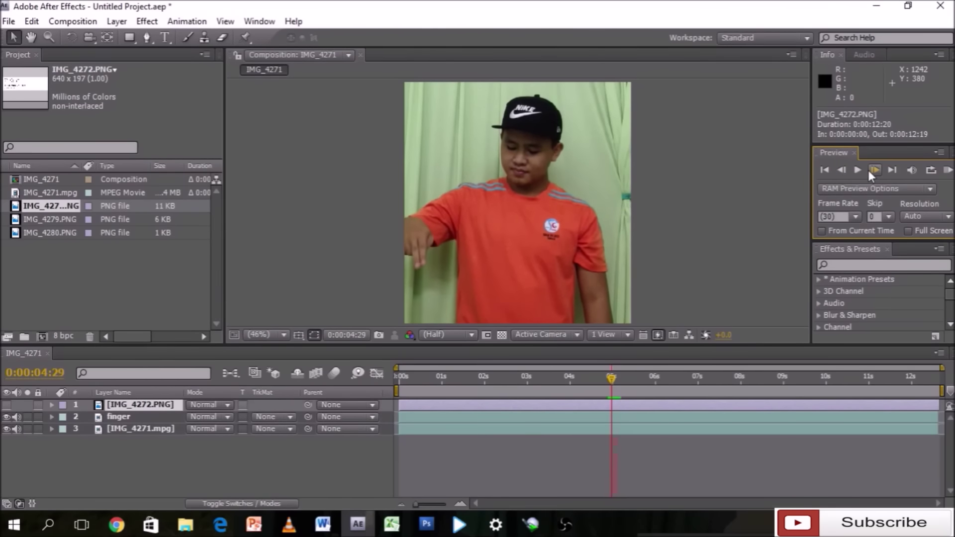
Step: List layers by Source Name, make IMG_4272.PNG visible, and view at 100%
{"action": "left_click", "coordinate": [115, 392]}
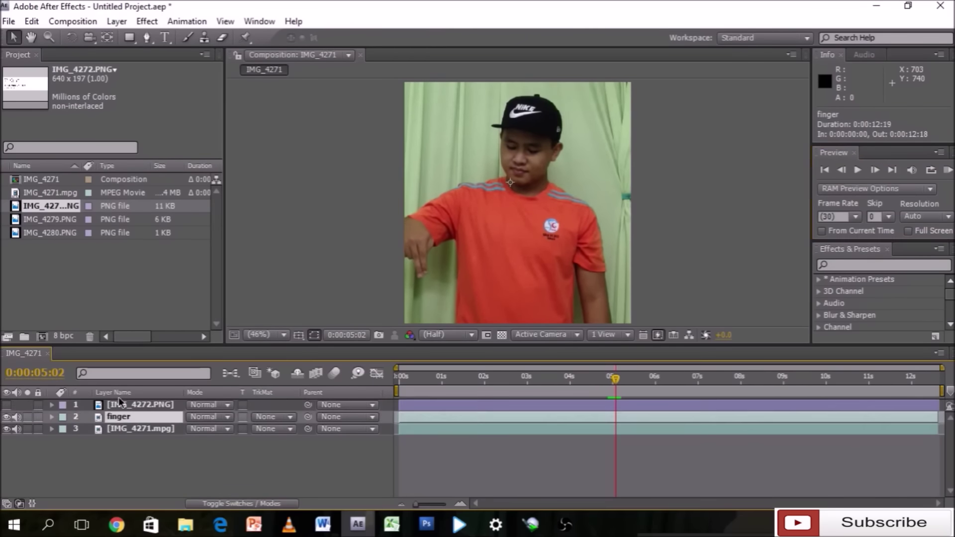
{"action": "left_click", "coordinate": [7, 405]}
{"action": "left_click", "coordinate": [119, 406]}
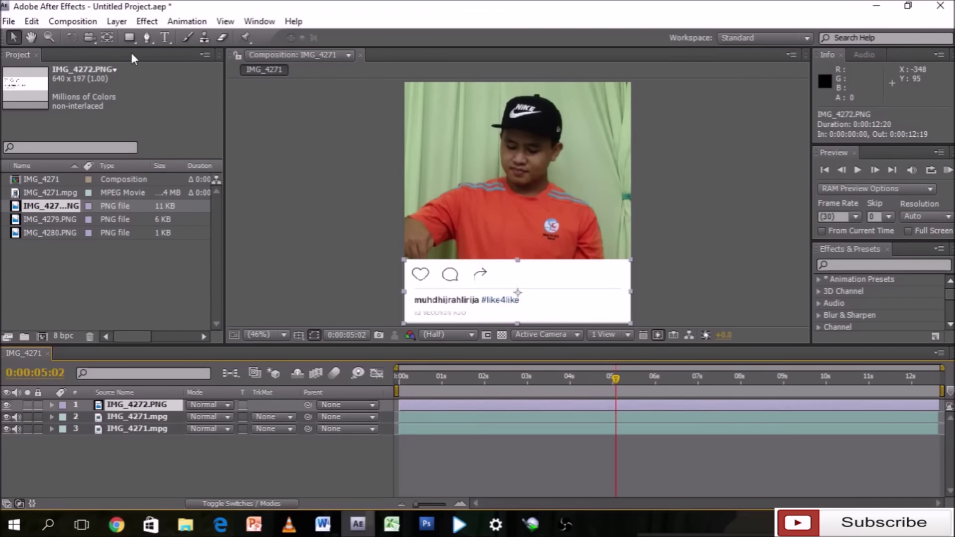
{"action": "double_click", "coordinate": [49, 37]}
Step: Pan to the post overlay and start a Pen mask at its top corners, undoing the last point
{"action": "left_click", "coordinate": [31, 36]}
{"action": "mouse_move", "coordinate": [354, 253]}
{"action": "left_mouse_down"}
{"action": "mouse_move", "coordinate": [414, 155]}
{"action": "mouse_move", "coordinate": [407, 139]}
{"action": "left_mouse_up"}
{"action": "key", "text": "g"}
{"action": "left_click", "coordinate": [246, 174]}
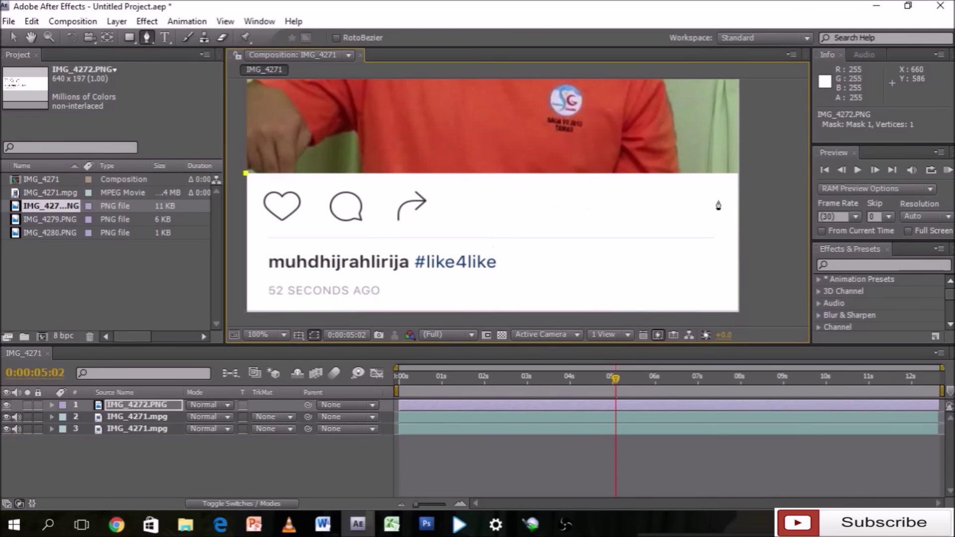
{"action": "left_click", "coordinate": [738, 175]}
{"action": "key", "text": "ctrl+z"}
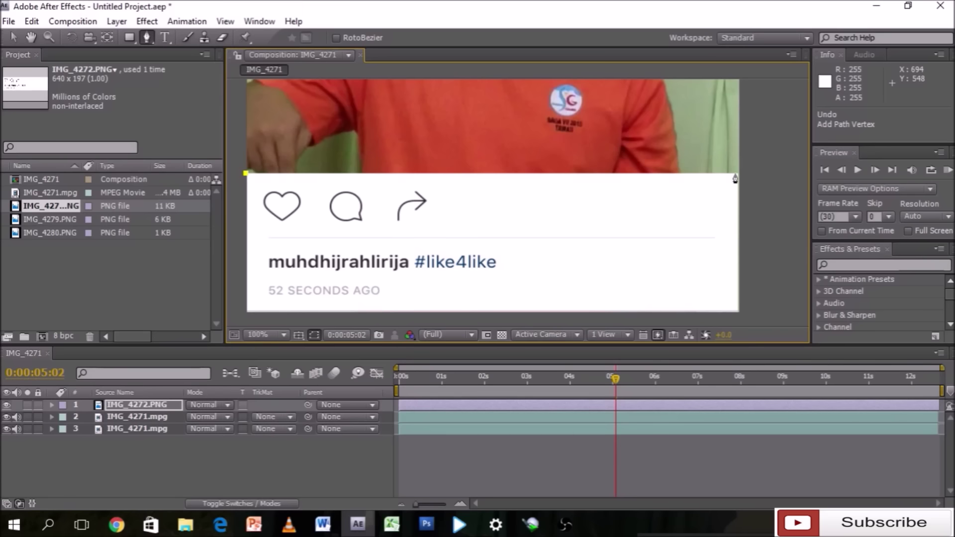
Step: Fit the composition in the viewer and drag IMG_4272.PNG below the finger layer
{"action": "left_click", "coordinate": [13, 37]}
{"action": "key", "text": "comma"}
{"action": "left_click", "coordinate": [284, 335]}
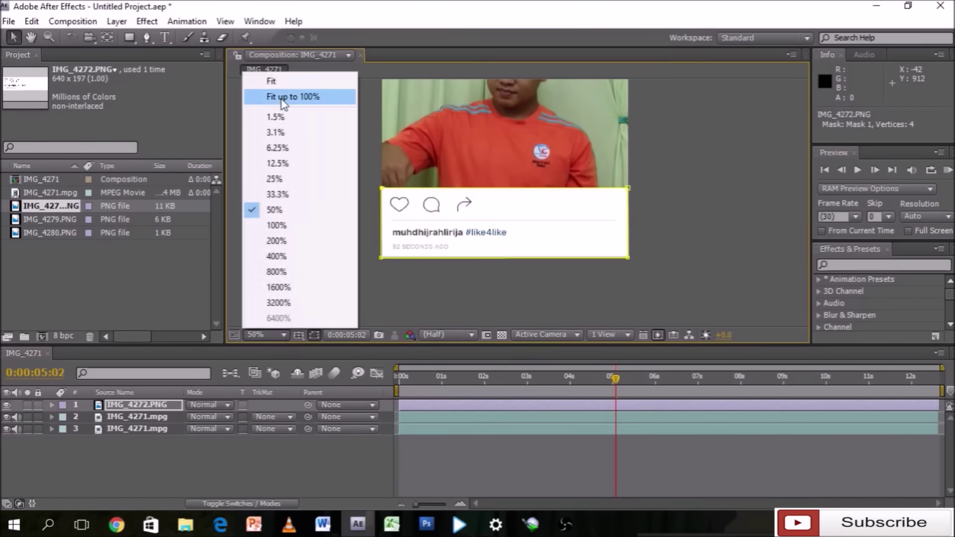
{"action": "left_click", "coordinate": [283, 97]}
{"action": "left_click_drag", "start_coordinate": [111, 402], "coordinate": [112, 419]}
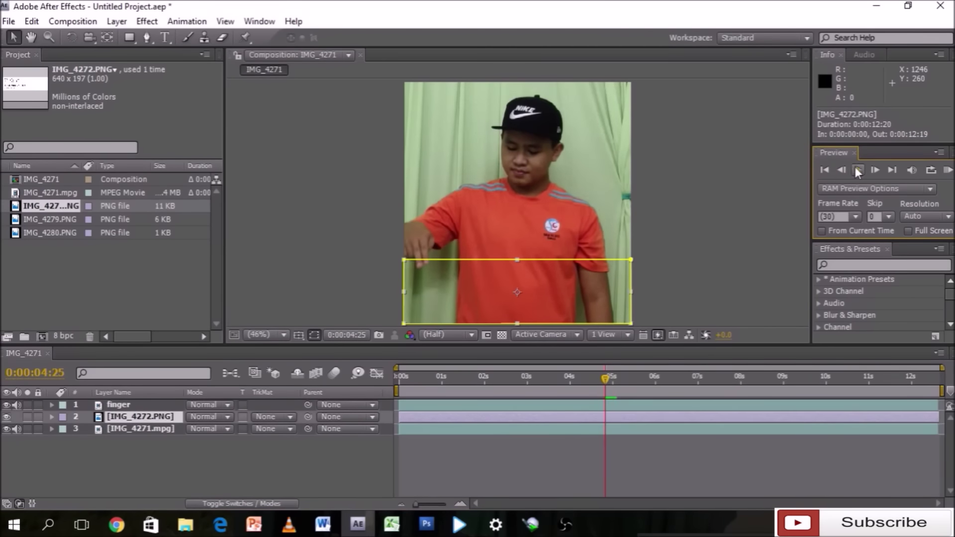
Step: Nudge the post overlay slightly lower to position 352.2, 657.0
{"action": "left_click", "coordinate": [871, 170]}
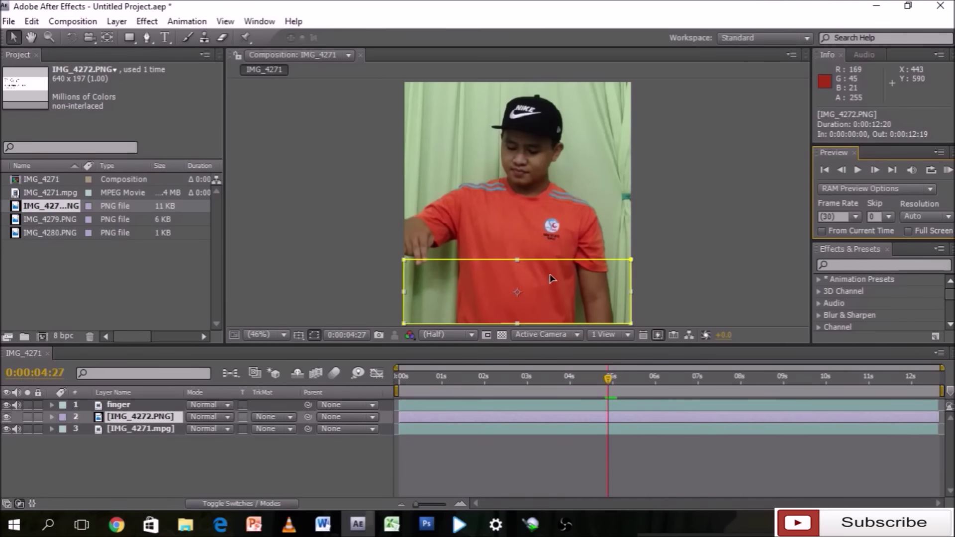
{"action": "left_click_drag", "start_coordinate": [550, 278], "coordinate": [550, 274]}
{"action": "left_click", "coordinate": [842, 171]}
{"action": "left_click", "coordinate": [841, 171]}
Step: Preview playback, step to 0:00:04:27, and select the finger layer
{"action": "left_click", "coordinate": [858, 170]}
{"action": "left_click", "coordinate": [875, 170]}
{"action": "left_click", "coordinate": [874, 170]}
{"action": "left_click", "coordinate": [874, 170]}
{"action": "left_click", "coordinate": [842, 170]}
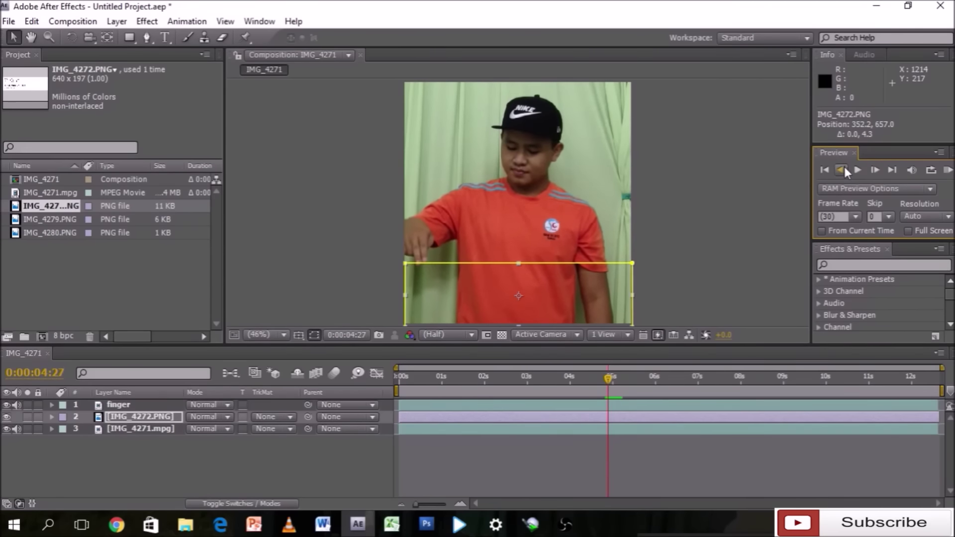
{"action": "left_click", "coordinate": [130, 405]}
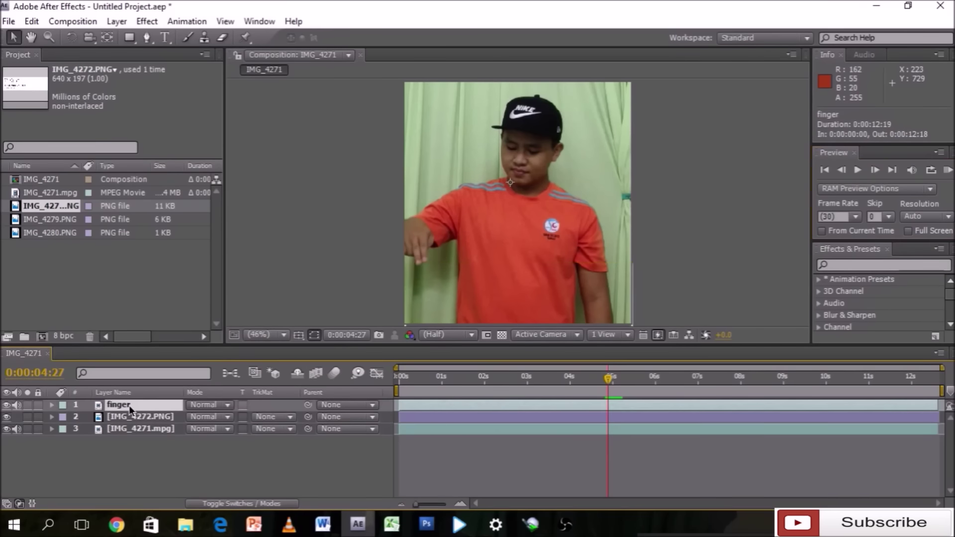
{"action": "left_click", "coordinate": [146, 37]}
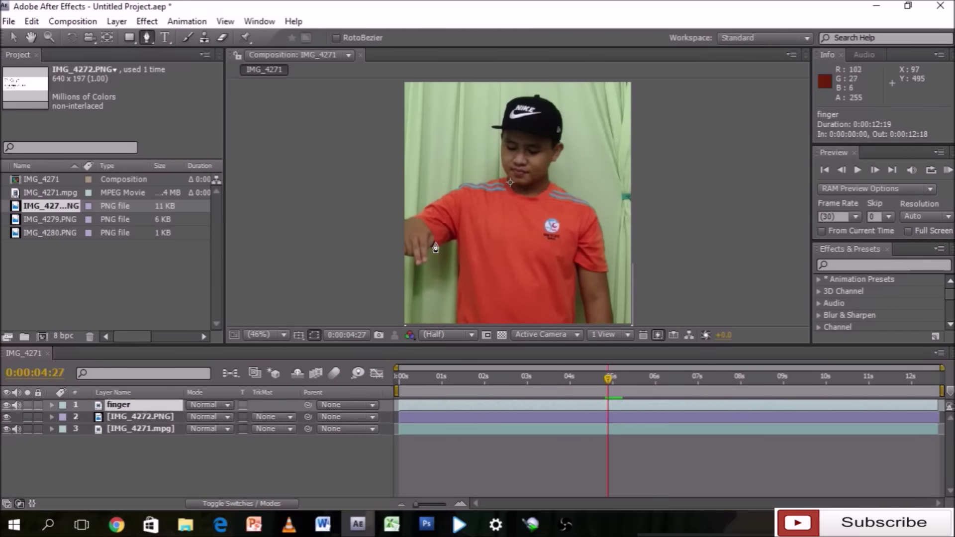
Step: Zoom in on the hand and draw a closed mask outline around the finger
{"action": "double_click", "coordinate": [49, 36]}
{"action": "scroll", "coordinate": [448, 256], "scroll_direction": "up", "scroll_amount": 2}
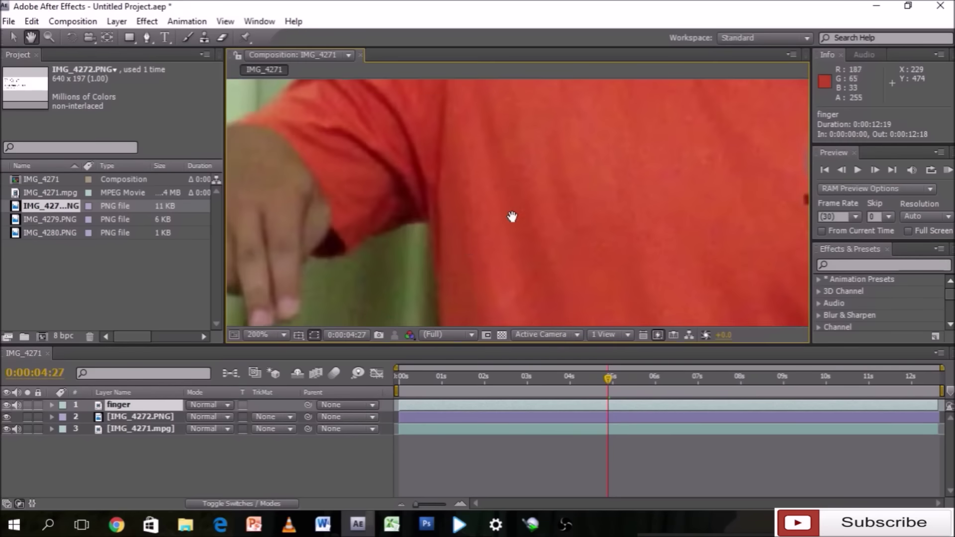
{"action": "left_click_drag", "start_coordinate": [526, 203], "coordinate": [283, 112]}
{"action": "left_click", "coordinate": [147, 38]}
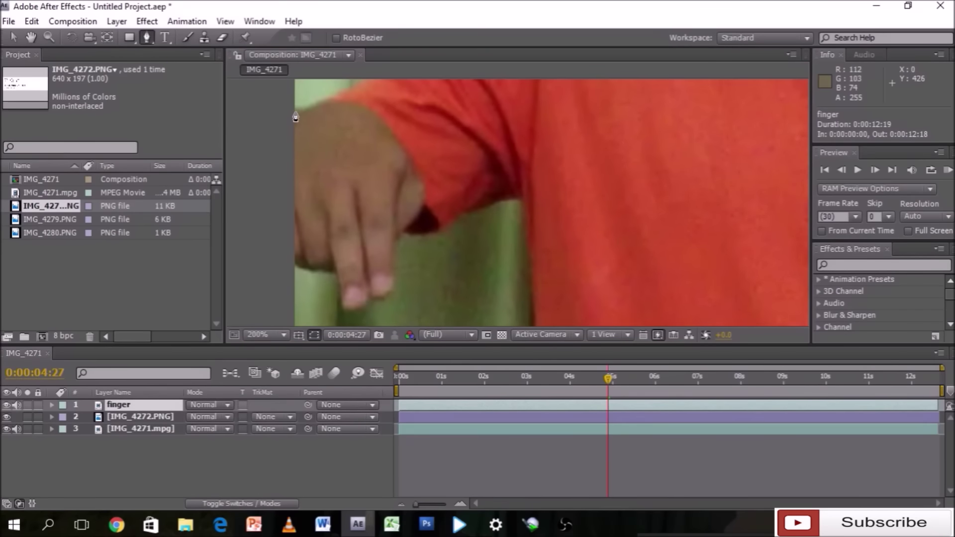
{"action": "left_click", "coordinate": [295, 112]}
{"action": "left_click", "coordinate": [355, 103]}
{"action": "left_click", "coordinate": [381, 118]}
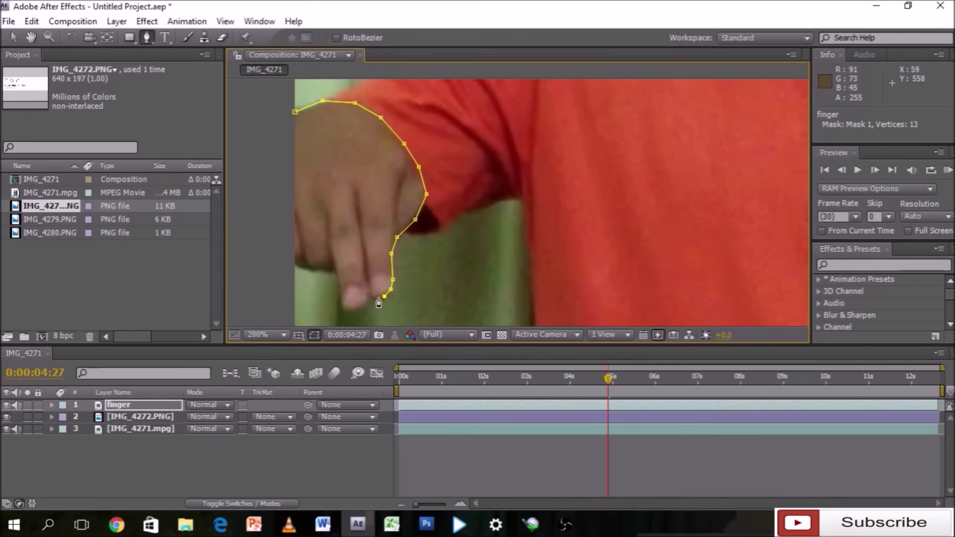
{"action": "left_click", "coordinate": [348, 312]}
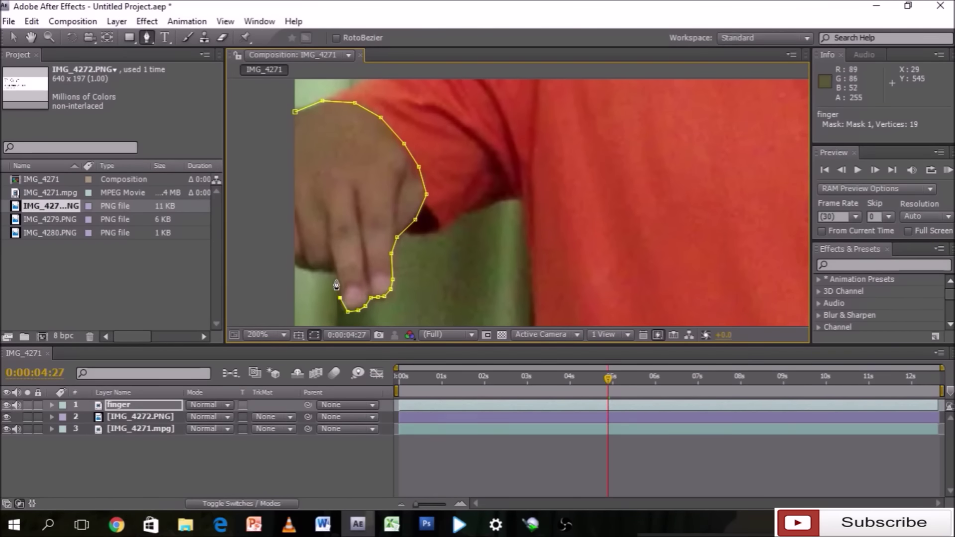
{"action": "left_click", "coordinate": [295, 210]}
{"action": "left_click", "coordinate": [296, 113]}
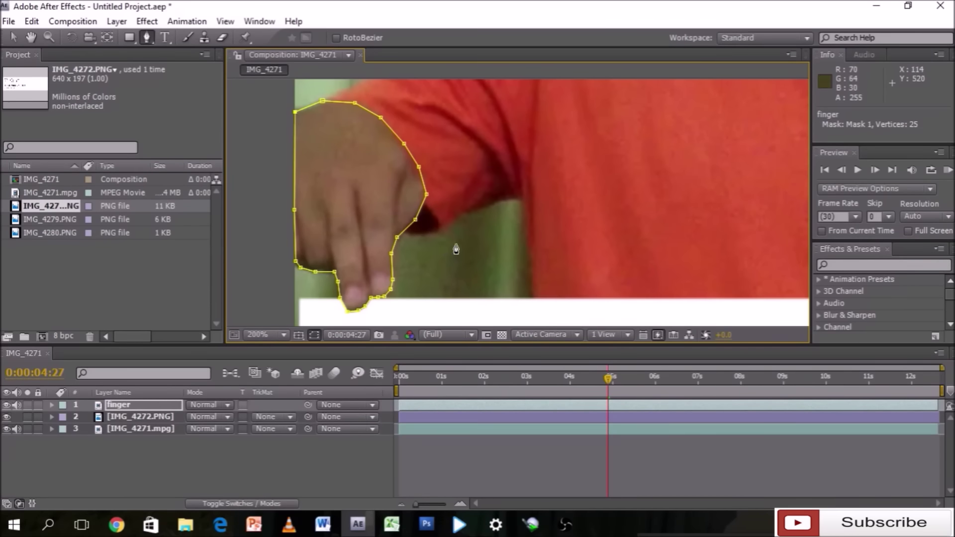
Step: Bring the post's heart icon into view and select the finger layer's Mask 1 Path
{"action": "scroll", "coordinate": [456, 249], "scroll_direction": "down", "scroll_amount": 1}
{"action": "scroll", "coordinate": [456, 249], "scroll_direction": "down", "scroll_amount": 1}
{"action": "scroll", "coordinate": [456, 248], "scroll_direction": "up", "scroll_amount": 1}
{"action": "scroll", "coordinate": [456, 249], "scroll_direction": "up", "scroll_amount": 1}
{"action": "left_click", "coordinate": [30, 36]}
{"action": "left_click_drag", "start_coordinate": [532, 295], "coordinate": [501, 203]}
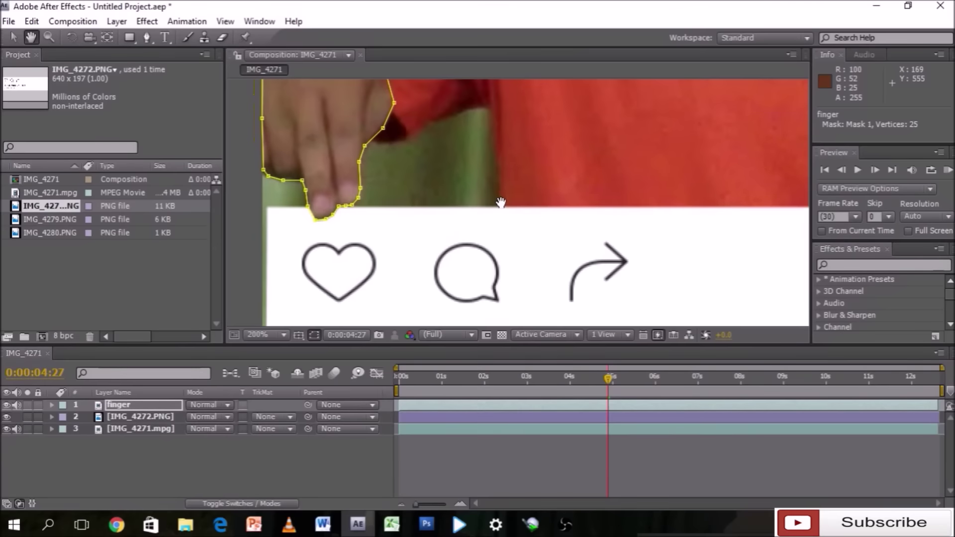
{"action": "left_click", "coordinate": [50, 404]}
{"action": "left_click", "coordinate": [76, 429]}
{"action": "left_click", "coordinate": [107, 440]}
{"action": "left_click", "coordinate": [51, 405]}
Step: Step ahead to 0:00:05:00, refitting the mask to the fingertip and the heart's top edge
{"action": "left_click", "coordinate": [875, 169]}
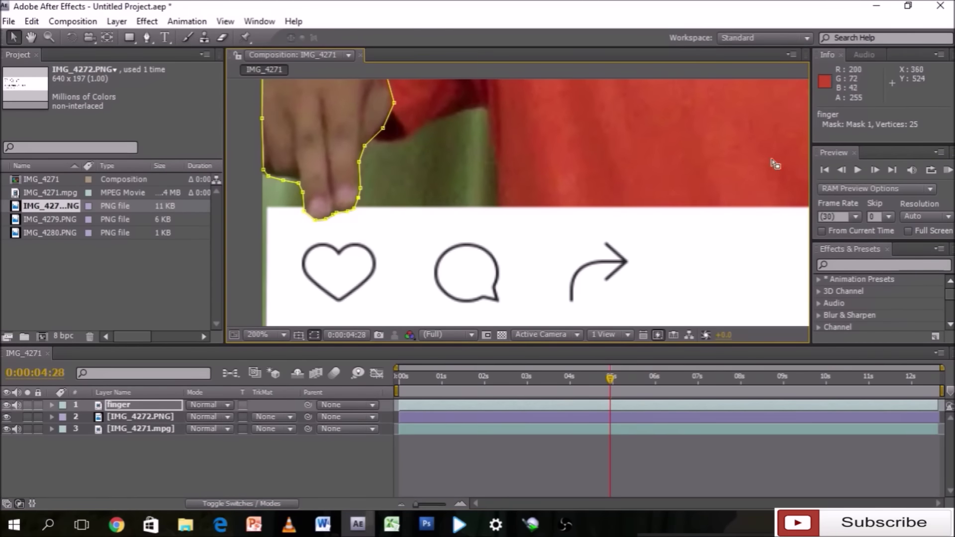
{"action": "key", "text": "Page_Down"}
{"action": "left_click_drag", "start_coordinate": [356, 219], "coordinate": [305, 212]}
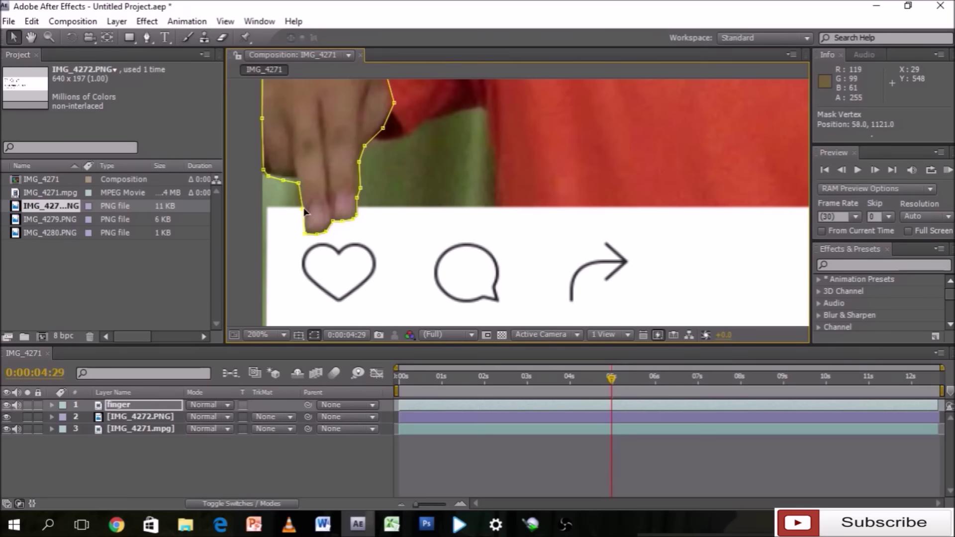
{"action": "scroll", "coordinate": [629, 219], "scroll_direction": "up", "scroll_amount": 2}
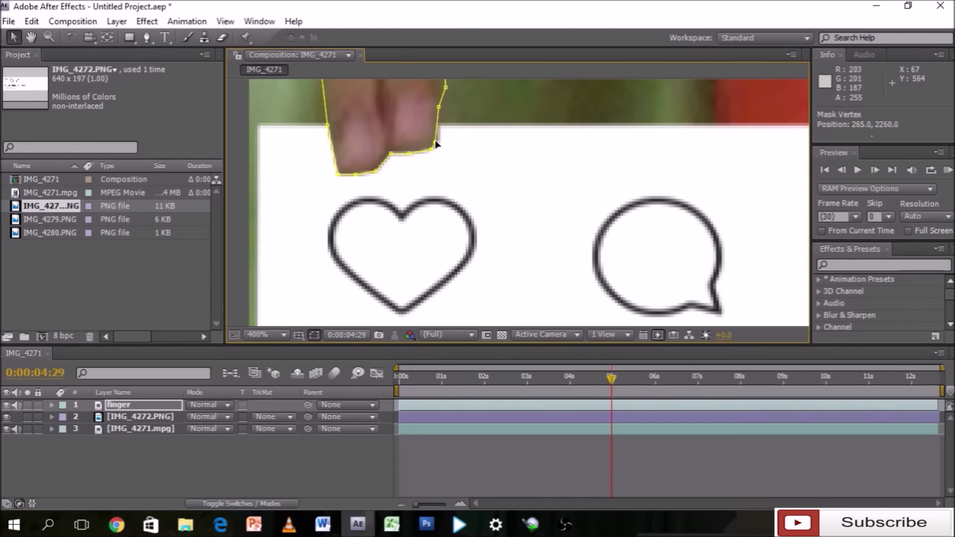
{"action": "key", "text": "Page_Down"}
{"action": "left_click", "coordinate": [448, 202]}
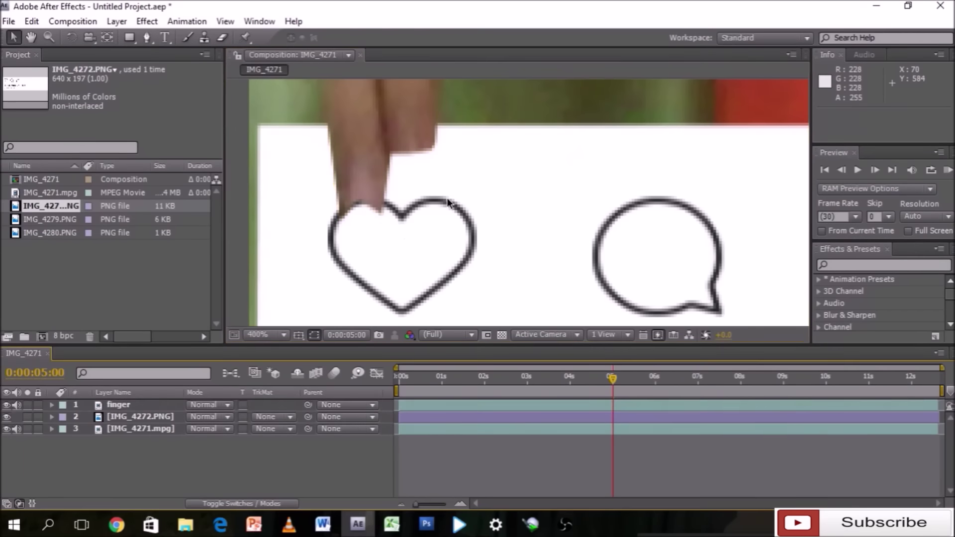
{"action": "left_click", "coordinate": [448, 202]}
{"action": "left_click_drag", "start_coordinate": [426, 214], "coordinate": [426, 201]}
{"action": "left_click_drag", "start_coordinate": [363, 242], "coordinate": [359, 231]}
{"action": "mouse_move", "coordinate": [403, 198]}
{"action": "left_mouse_down"}
{"action": "mouse_move", "coordinate": [354, 251]}
{"action": "mouse_move", "coordinate": [403, 221]}
{"action": "left_mouse_up"}
Step: Frame by frame, move the fingertip mask points down with the descending finger
{"action": "key", "text": "Page_Down"}
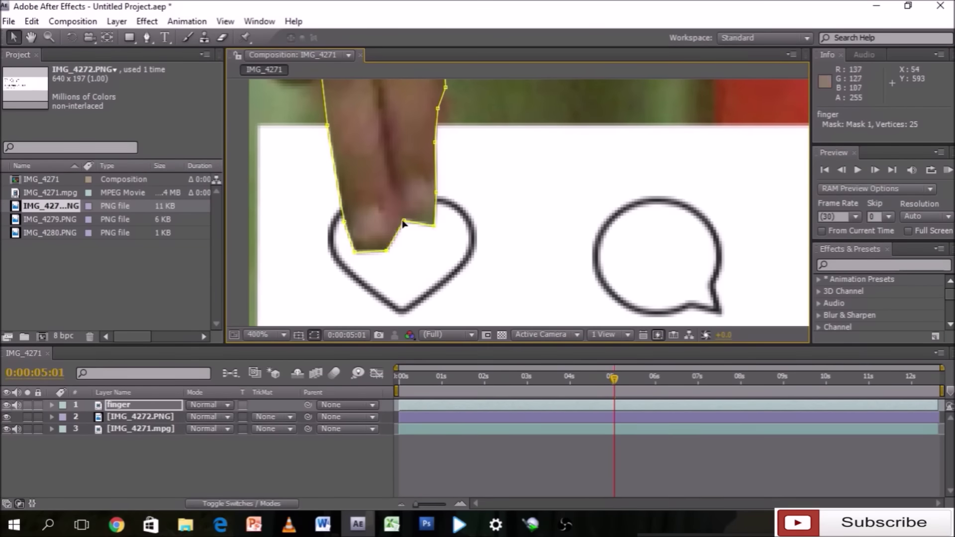
{"action": "key", "text": "Page_Up"}
{"action": "left_click_drag", "start_coordinate": [436, 144], "coordinate": [451, 145]}
{"action": "key", "text": "Page_Down"}
{"action": "left_click_drag", "start_coordinate": [437, 228], "coordinate": [452, 210]}
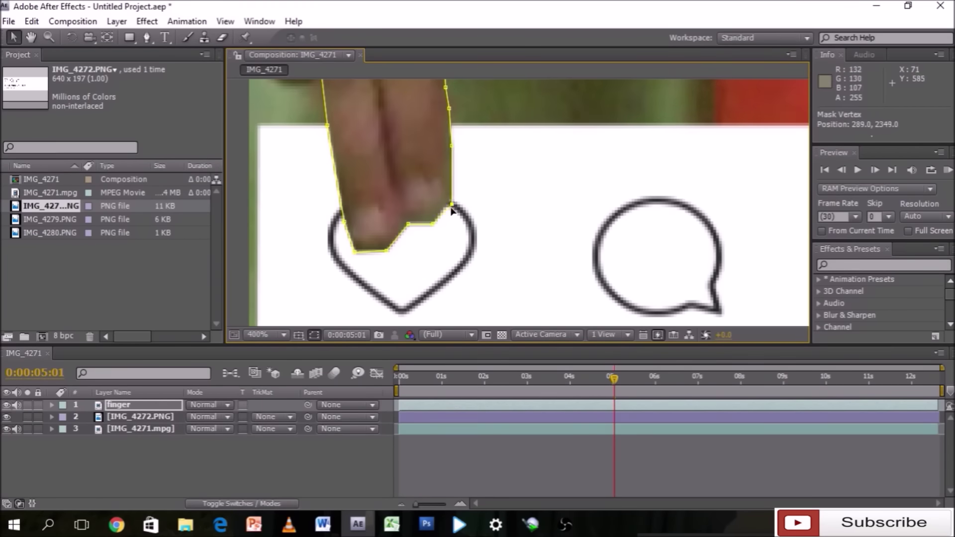
{"action": "key", "text": "Page_Down"}
{"action": "left_click_drag", "start_coordinate": [354, 252], "coordinate": [362, 265]}
{"action": "left_click_drag", "start_coordinate": [433, 224], "coordinate": [452, 223]}
{"action": "key", "text": "Page_Down"}
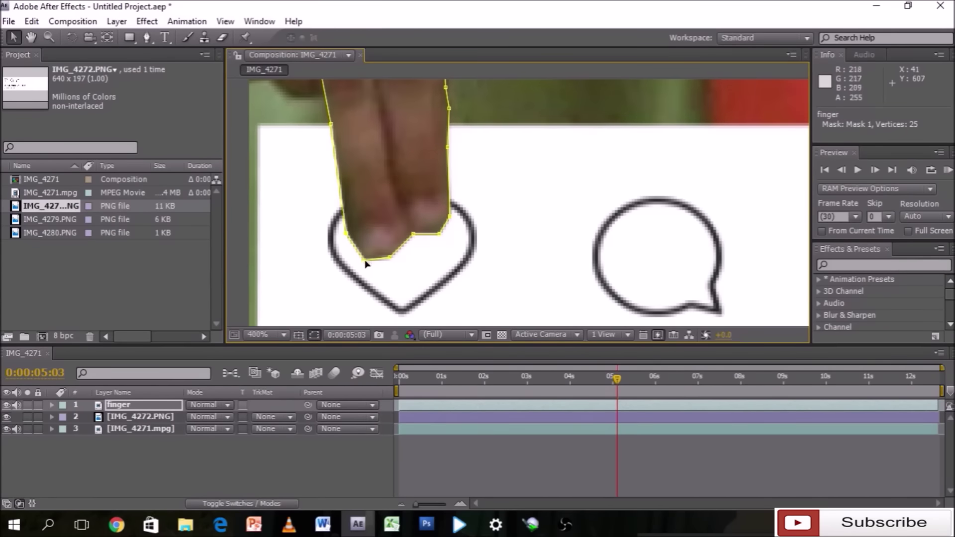
{"action": "left_click_drag", "start_coordinate": [390, 256], "coordinate": [397, 259]}
{"action": "left_click_drag", "start_coordinate": [450, 217], "coordinate": [454, 216]}
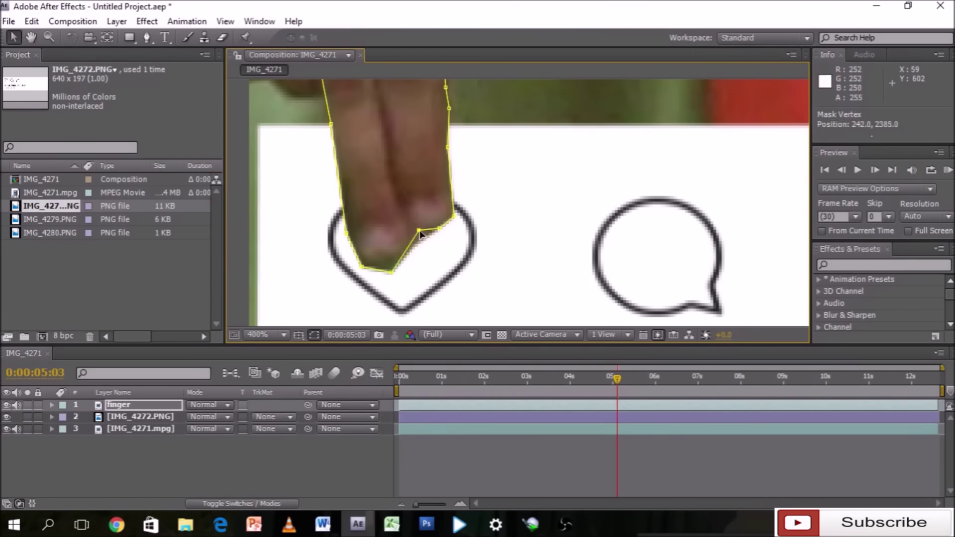
{"action": "key", "text": "Page_Down"}
{"action": "left_click_drag", "start_coordinate": [347, 234], "coordinate": [349, 233]}
Step: From 0:00:05:06, move the mask points up to fit the lifting finger
{"action": "left_click", "coordinate": [874, 171]}
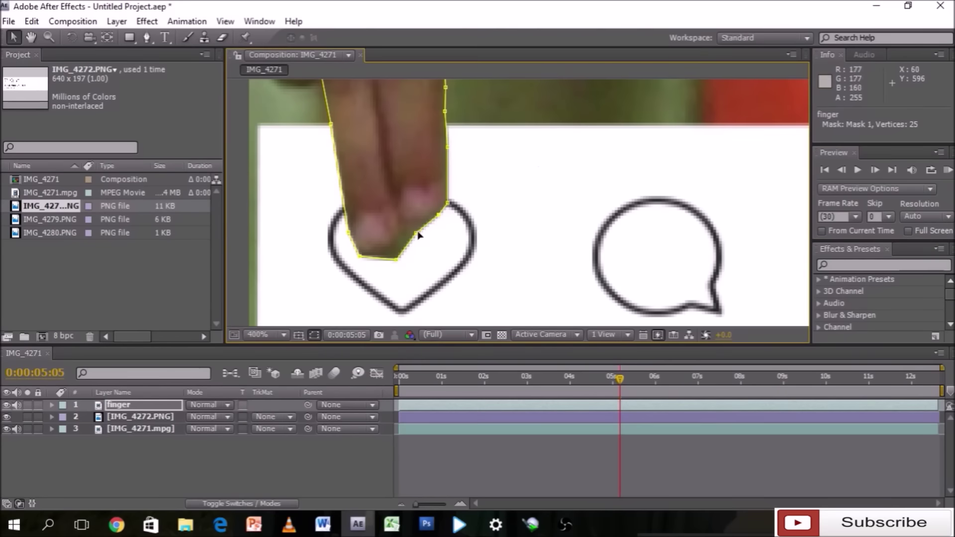
{"action": "key", "text": "Page_Down"}
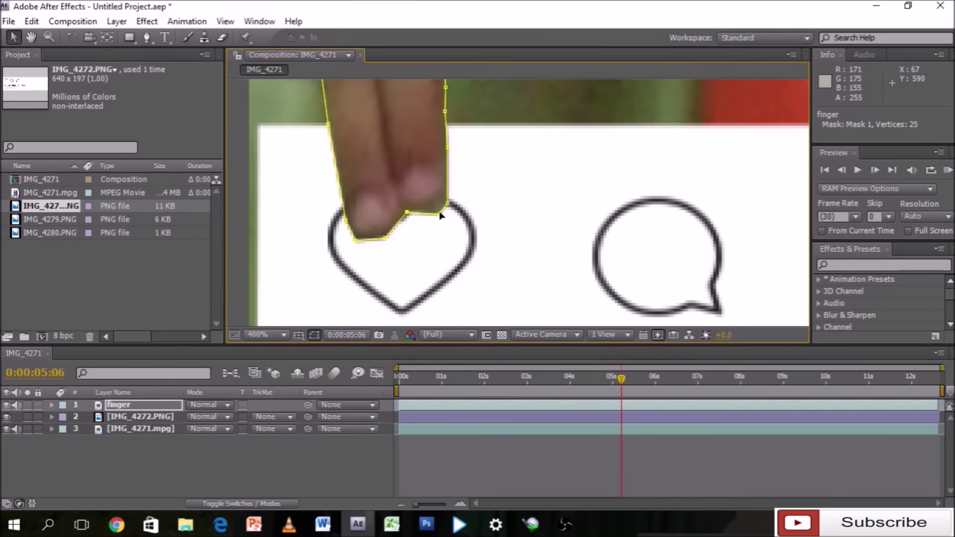
{"action": "left_click_drag", "start_coordinate": [408, 227], "coordinate": [407, 212]}
{"action": "mouse_move", "coordinate": [355, 240]}
{"action": "left_mouse_down"}
{"action": "mouse_move", "coordinate": [351, 211]}
{"action": "mouse_move", "coordinate": [407, 189]}
{"action": "left_mouse_up"}
{"action": "key", "text": "Page_Down"}
{"action": "left_click_drag", "start_coordinate": [448, 146], "coordinate": [460, 131]}
{"action": "left_click_drag", "start_coordinate": [435, 184], "coordinate": [420, 129]}
{"action": "left_click_drag", "start_coordinate": [404, 209], "coordinate": [405, 189]}
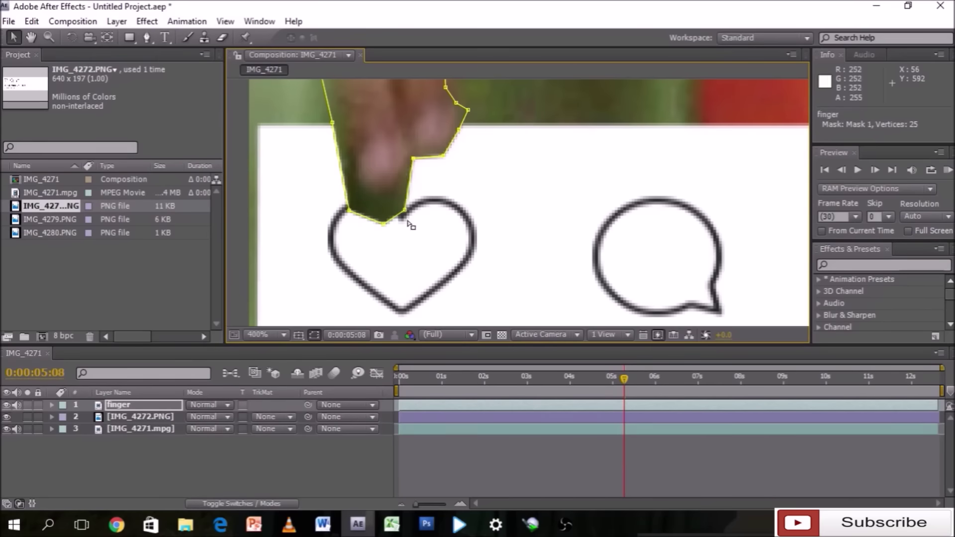
{"action": "left_click_drag", "start_coordinate": [383, 223], "coordinate": [383, 194]}
{"action": "left_click_drag", "start_coordinate": [351, 211], "coordinate": [360, 189]}
{"action": "left_click_drag", "start_coordinate": [333, 122], "coordinate": [344, 120]}
Step: Keep stepping frames, pulling the mask vertices up to hug the fingertip through 5:10
{"action": "key", "text": "Page_Down"}
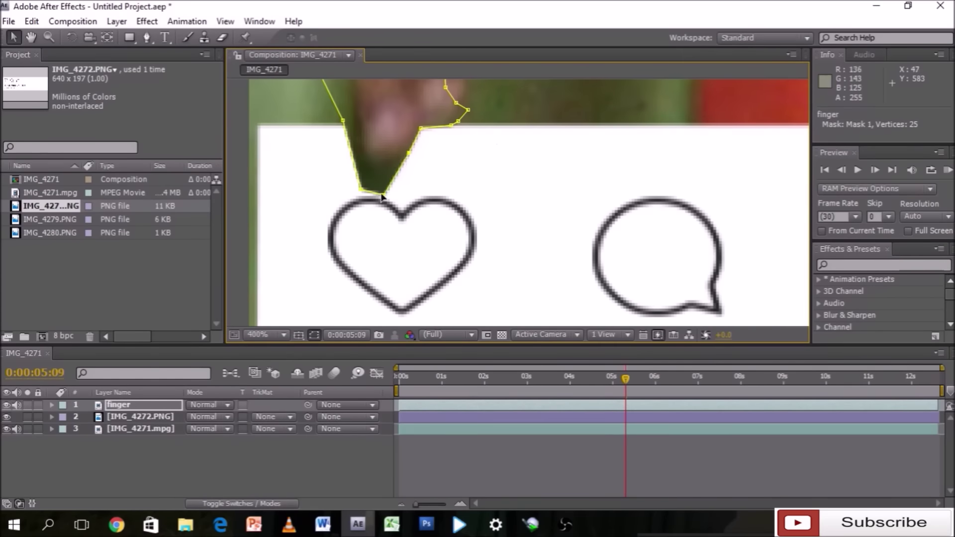
{"action": "left_click_drag", "start_coordinate": [383, 194], "coordinate": [368, 151]}
{"action": "key", "text": "Page_Down"}
{"action": "mouse_move", "coordinate": [421, 128]}
{"action": "left_mouse_down"}
{"action": "mouse_move", "coordinate": [411, 117]}
{"action": "mouse_move", "coordinate": [452, 112]}
{"action": "left_mouse_up"}
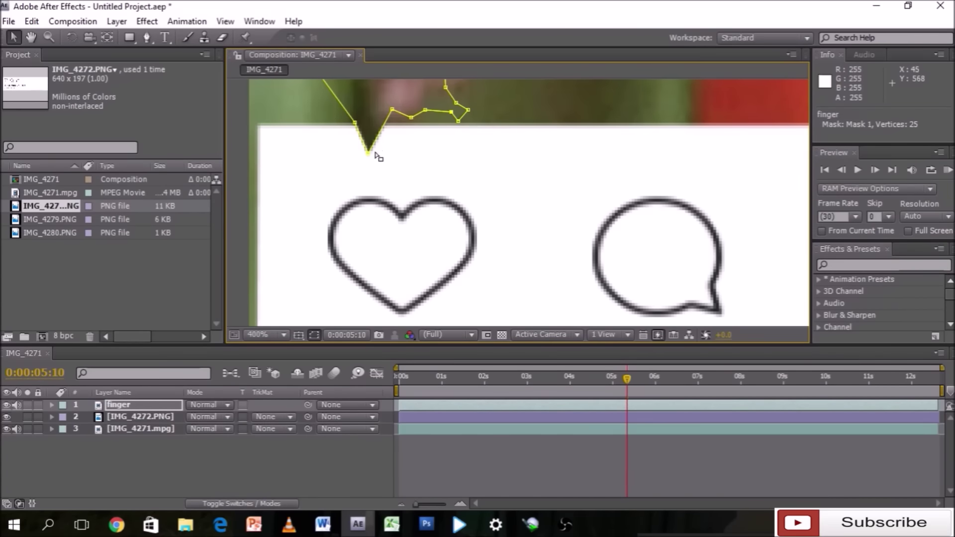
{"action": "left_click_drag", "start_coordinate": [368, 152], "coordinate": [373, 107]}
{"action": "scroll", "coordinate": [548, 143], "scroll_direction": "down", "scroll_amount": 4}
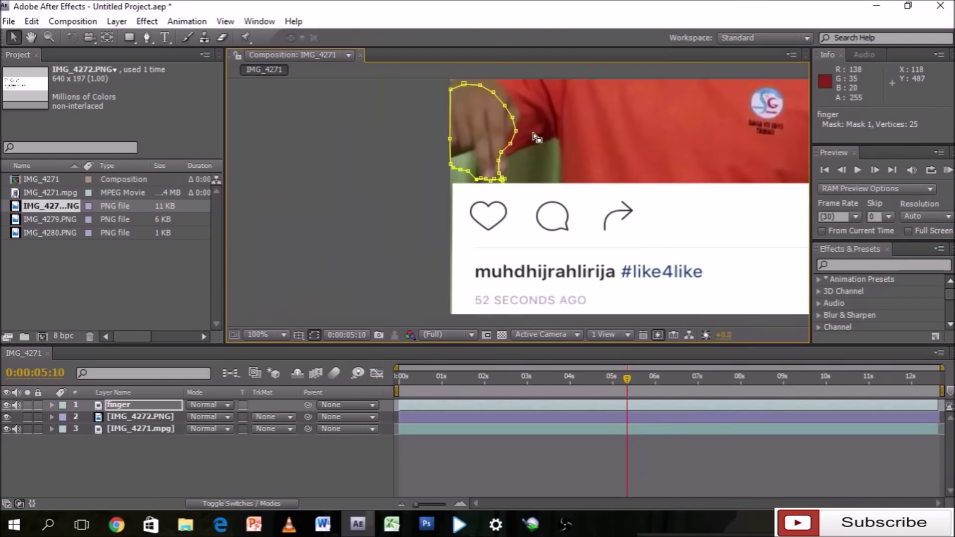
Step: Zoom the viewer out to 100% and bring the white icon bar into view
{"action": "left_click", "coordinate": [31, 37]}
{"action": "left_click", "coordinate": [281, 334]}
{"action": "left_click", "coordinate": [293, 94]}
{"action": "scroll", "coordinate": [518, 201], "scroll_direction": "up", "scroll_amount": 1}
{"action": "scroll", "coordinate": [517, 201], "scroll_direction": "up", "scroll_amount": 2}
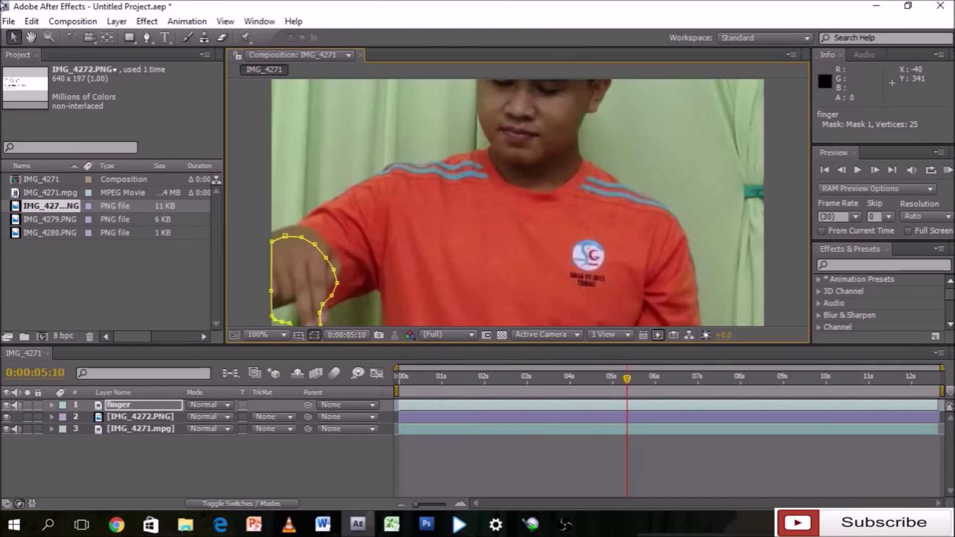
{"action": "left_click_drag", "start_coordinate": [448, 249], "coordinate": [475, 167]}
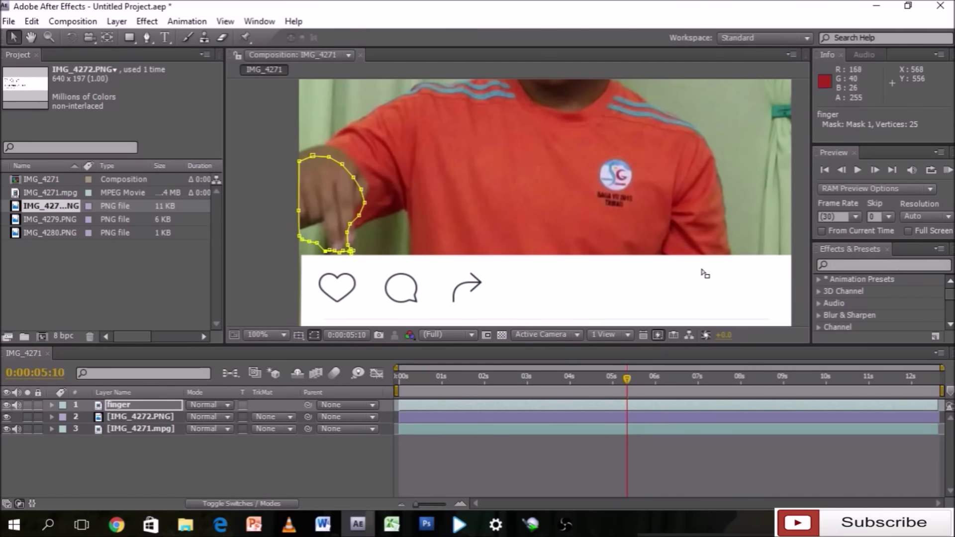
Step: At 0:00:04:21, reshape the mask bottom around the raised finger and hide the outline
{"action": "left_click", "coordinate": [842, 171]}
{"action": "left_click", "coordinate": [842, 170]}
{"action": "left_click", "coordinate": [842, 170]}
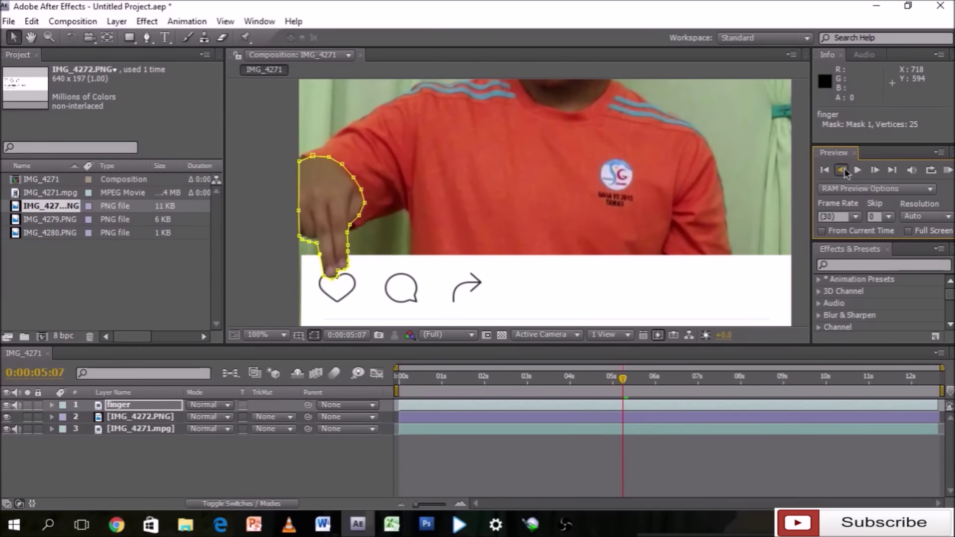
{"action": "key", "text": "Page_Up"}
{"action": "key", "text": "Page_Up"}
{"action": "key", "text": "Page_Up"}
{"action": "mouse_move", "coordinate": [328, 268]}
{"action": "left_mouse_down"}
{"action": "mouse_move", "coordinate": [322, 259]}
{"action": "mouse_move", "coordinate": [347, 244]}
{"action": "left_mouse_up"}
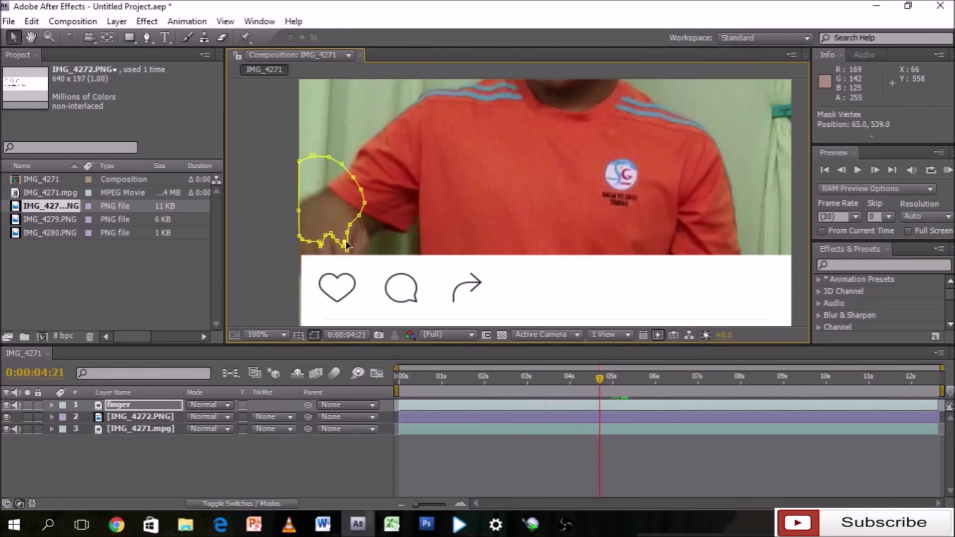
{"action": "key", "text": "ctrl+Down"}
{"action": "key", "text": "ctrl+Down"}
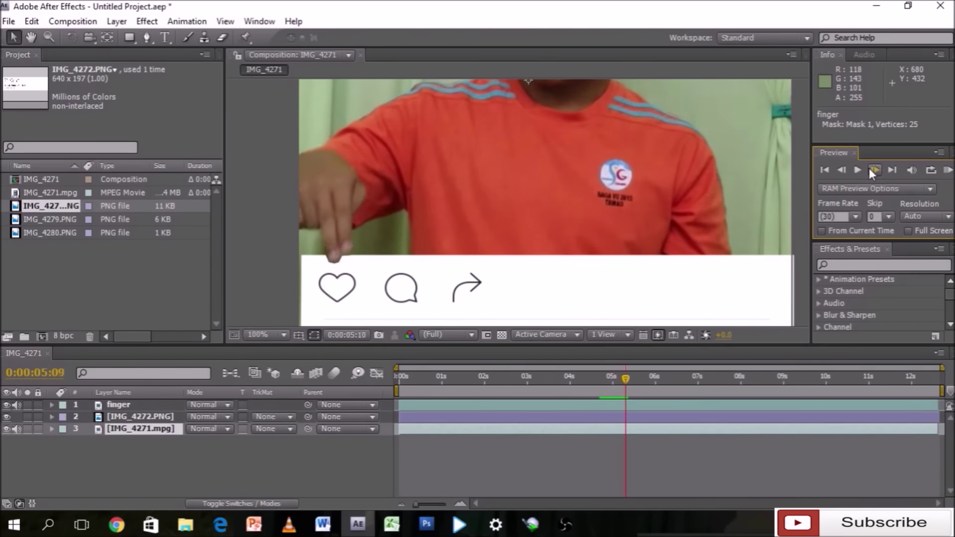
Step: Fit the composition, preview the tap, settle on 0:00:05:03, and open IMG_4279.PNG
{"action": "left_click", "coordinate": [268, 335]}
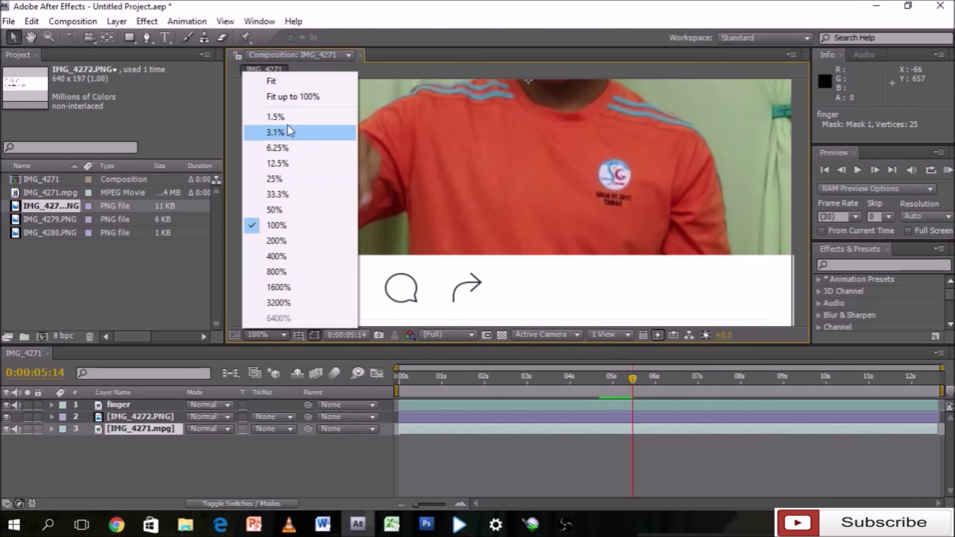
{"action": "left_click", "coordinate": [293, 96]}
{"action": "mouse_move", "coordinate": [634, 378]}
{"action": "left_mouse_down"}
{"action": "mouse_move", "coordinate": [627, 390]}
{"action": "mouse_move", "coordinate": [604, 383]}
{"action": "left_mouse_up"}
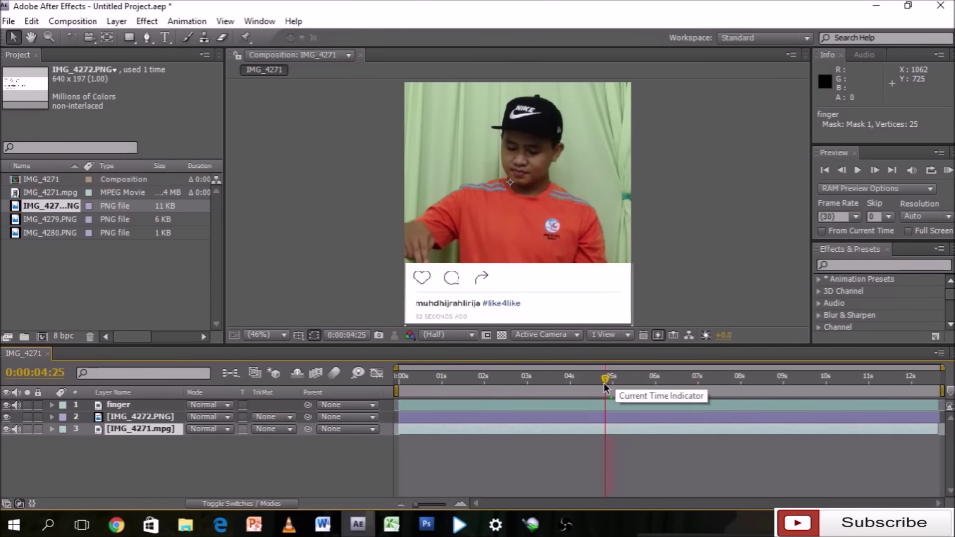
{"action": "left_click", "coordinate": [857, 170]}
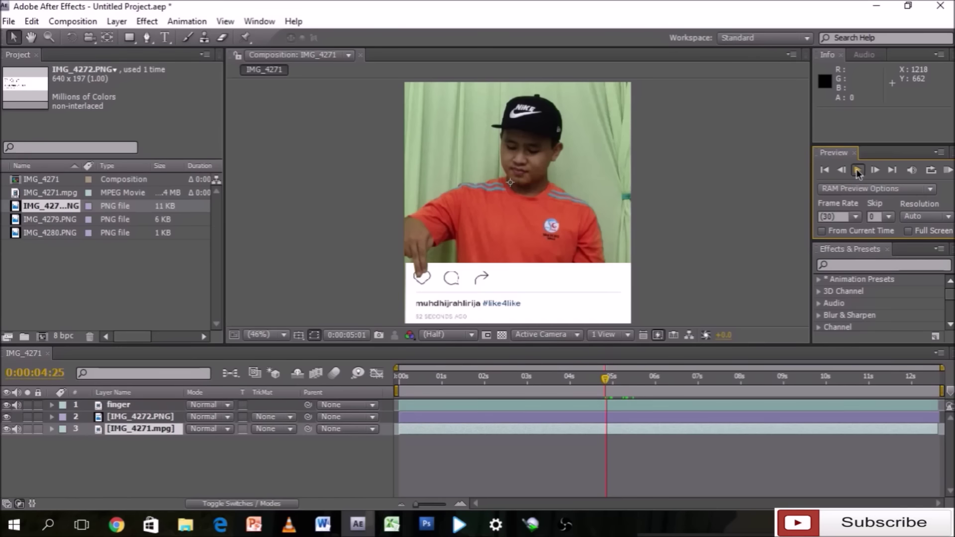
{"action": "left_click", "coordinate": [628, 387]}
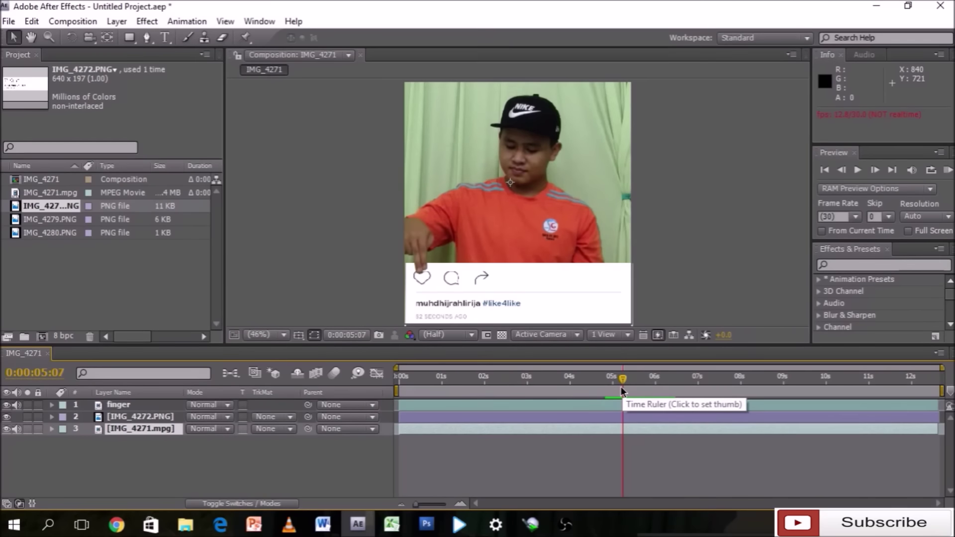
{"action": "left_click_drag", "start_coordinate": [622, 380], "coordinate": [616, 379]}
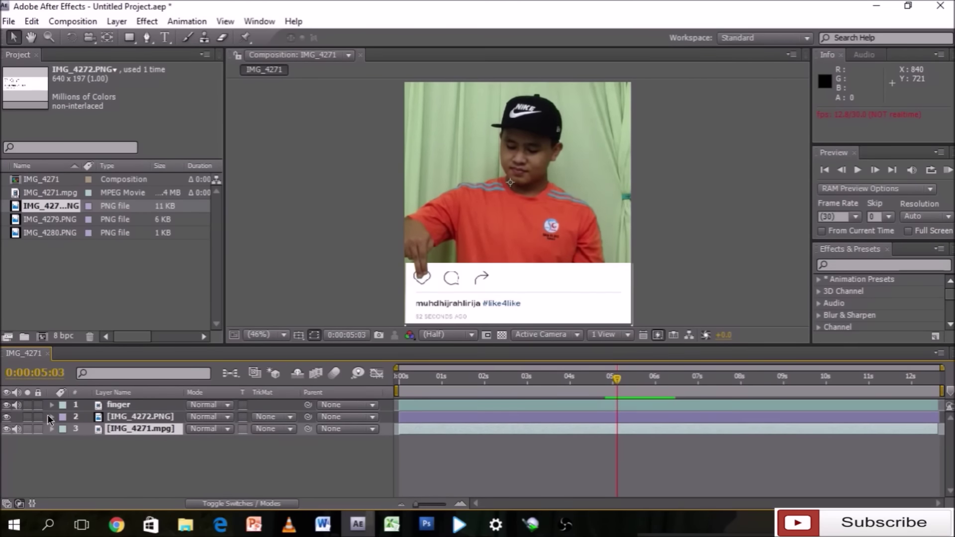
{"action": "double_click", "coordinate": [876, 172]}
{"action": "left_click", "coordinate": [842, 169]}
{"action": "left_click", "coordinate": [841, 169]}
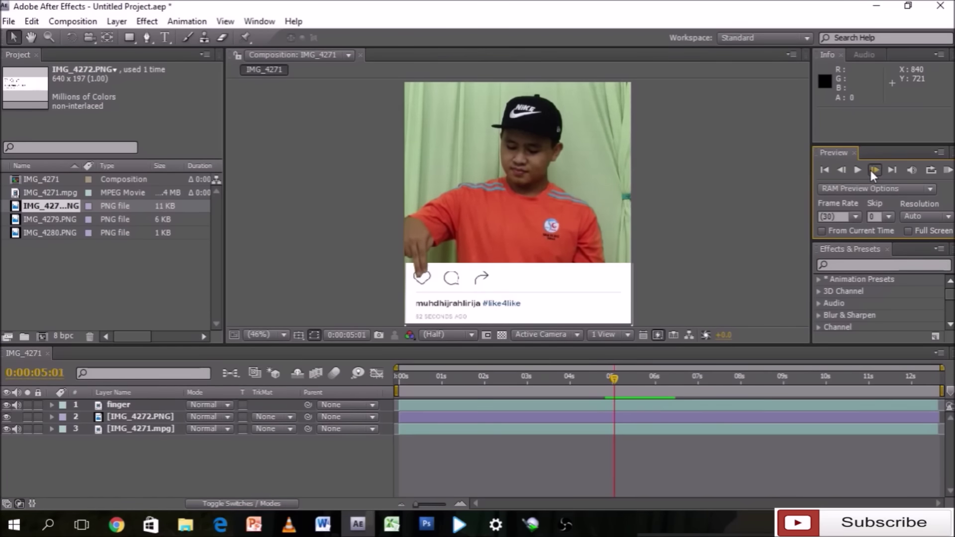
{"action": "left_click", "coordinate": [44, 219]}
{"action": "double_click", "coordinate": [44, 219]}
Step: Inspect IMG_4280.PNG, hide the finger layer, and drop the red heart over the post's outline heart
{"action": "left_click", "coordinate": [498, 55]}
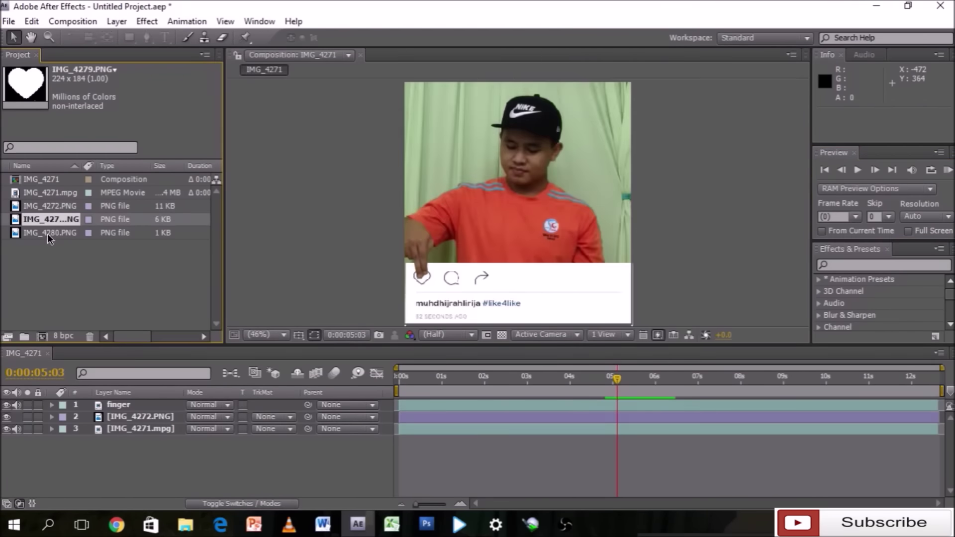
{"action": "double_click", "coordinate": [47, 233]}
{"action": "key", "text": "period"}
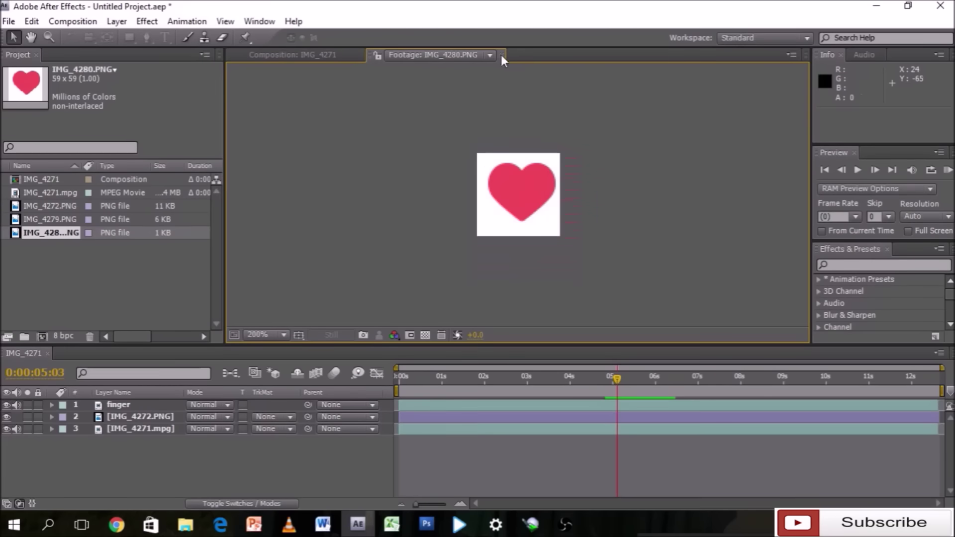
{"action": "left_click", "coordinate": [502, 55]}
{"action": "left_click", "coordinate": [6, 405]}
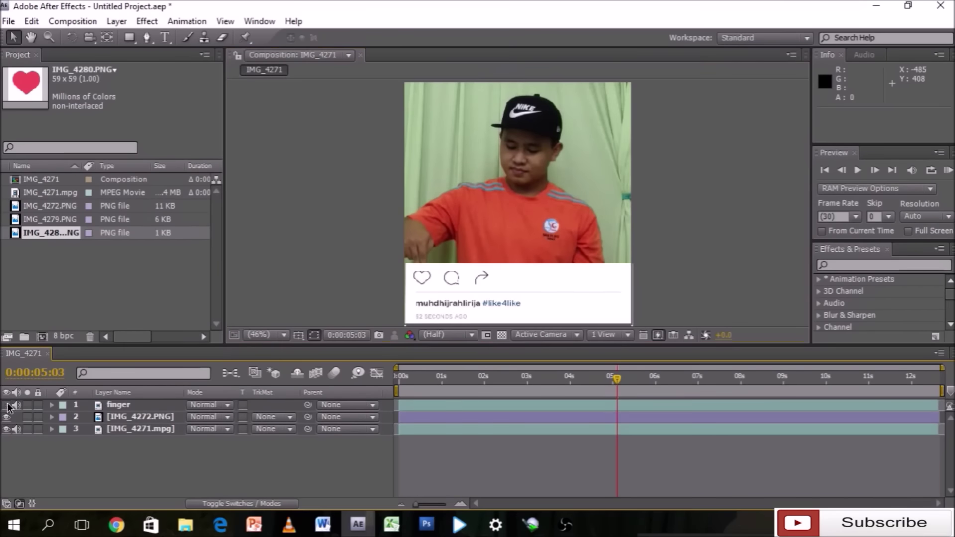
{"action": "left_click_drag", "start_coordinate": [43, 232], "coordinate": [72, 407]}
{"action": "mouse_move", "coordinate": [523, 207]}
{"action": "left_mouse_down"}
{"action": "mouse_move", "coordinate": [493, 249]}
{"action": "mouse_move", "coordinate": [430, 284]}
{"action": "left_mouse_up"}
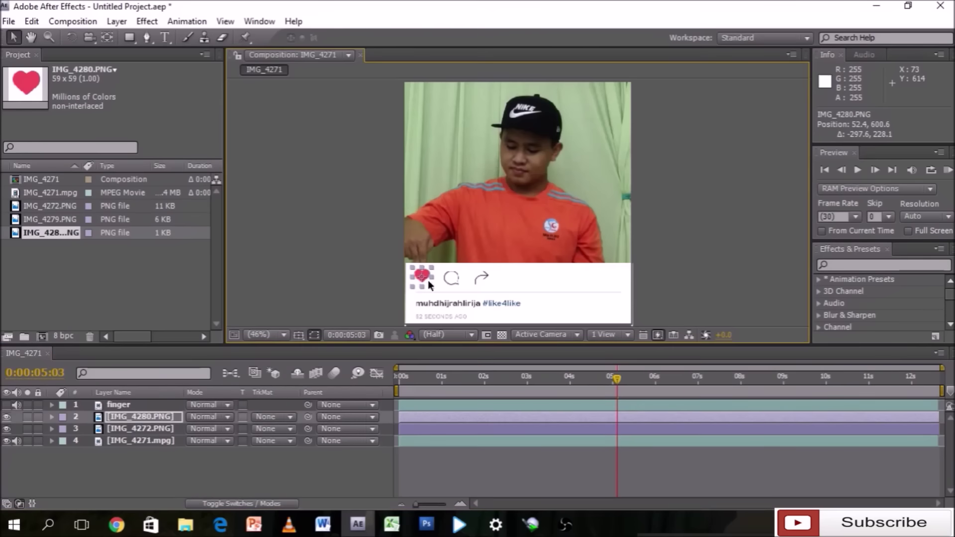
Step: Pan to the post's icons and nudge the red heart precisely onto the outline heart
{"action": "left_click", "coordinate": [429, 289]}
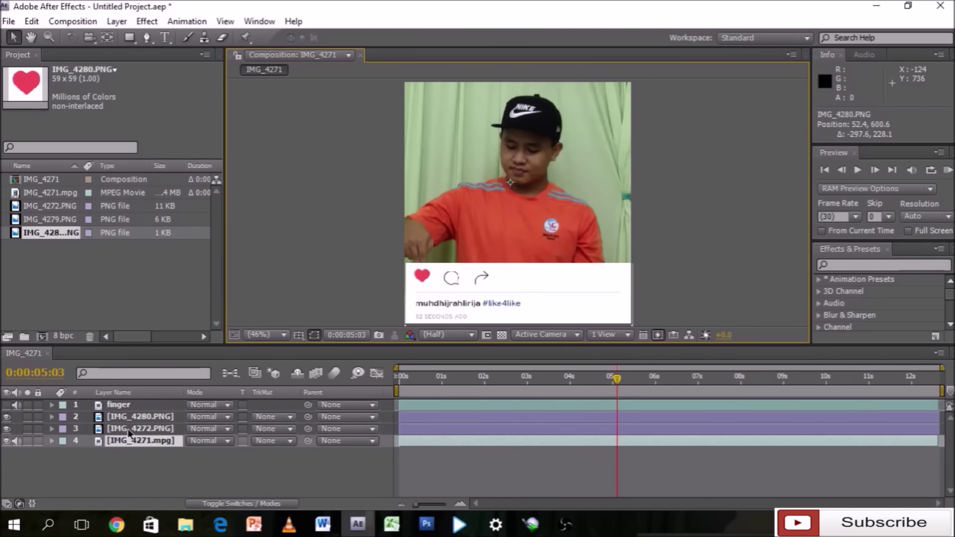
{"action": "left_click", "coordinate": [141, 417]}
{"action": "scroll", "coordinate": [438, 298], "scroll_direction": "up", "scroll_amount": 3}
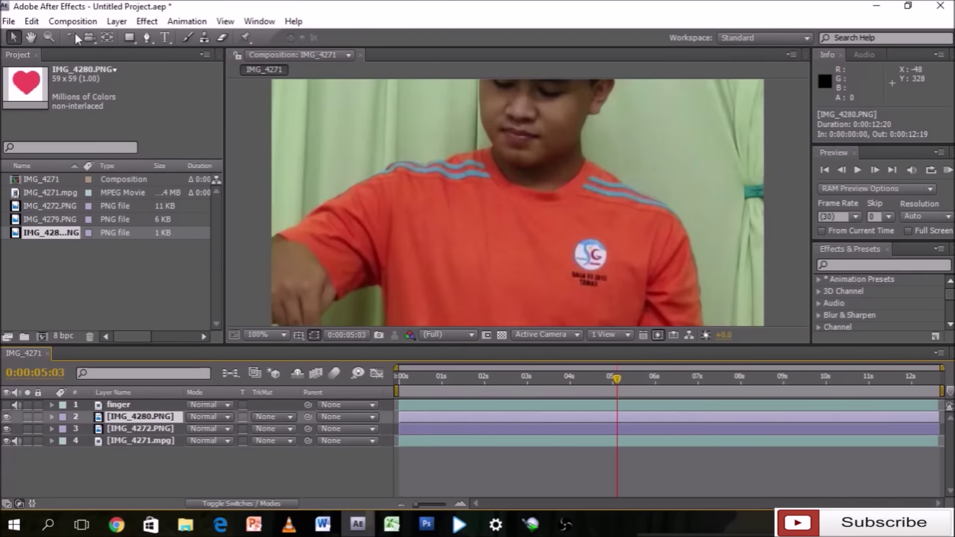
{"action": "key", "text": "h"}
{"action": "left_click_drag", "start_coordinate": [438, 310], "coordinate": [505, 159]}
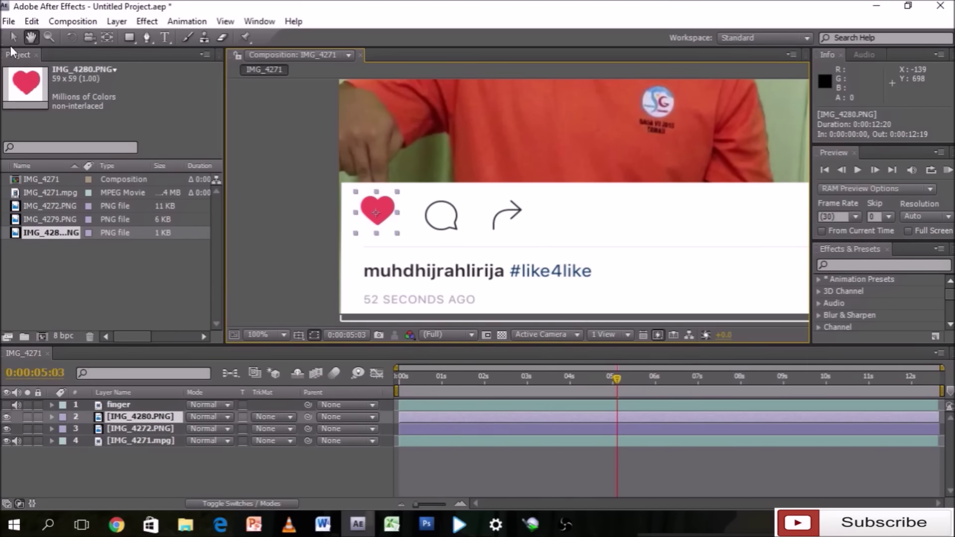
{"action": "key", "text": "v"}
{"action": "left_click_drag", "start_coordinate": [389, 227], "coordinate": [391, 231]}
{"action": "left_click", "coordinate": [438, 138]}
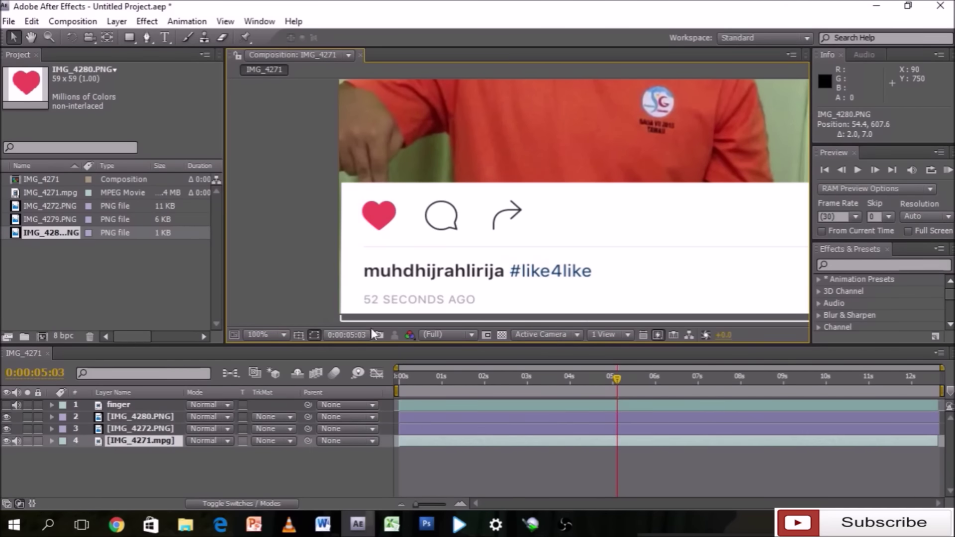
{"action": "left_click", "coordinate": [142, 417]}
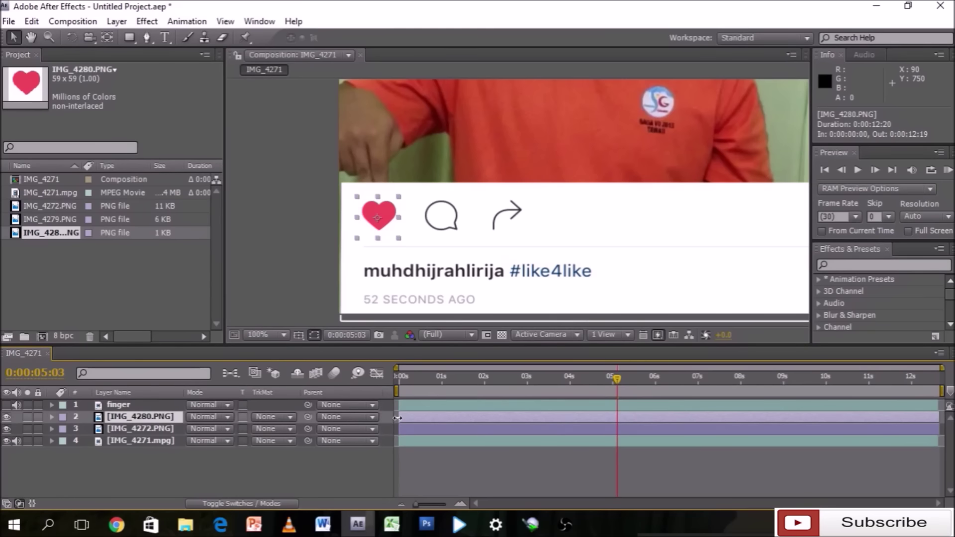
{"action": "left_click", "coordinate": [7, 405]}
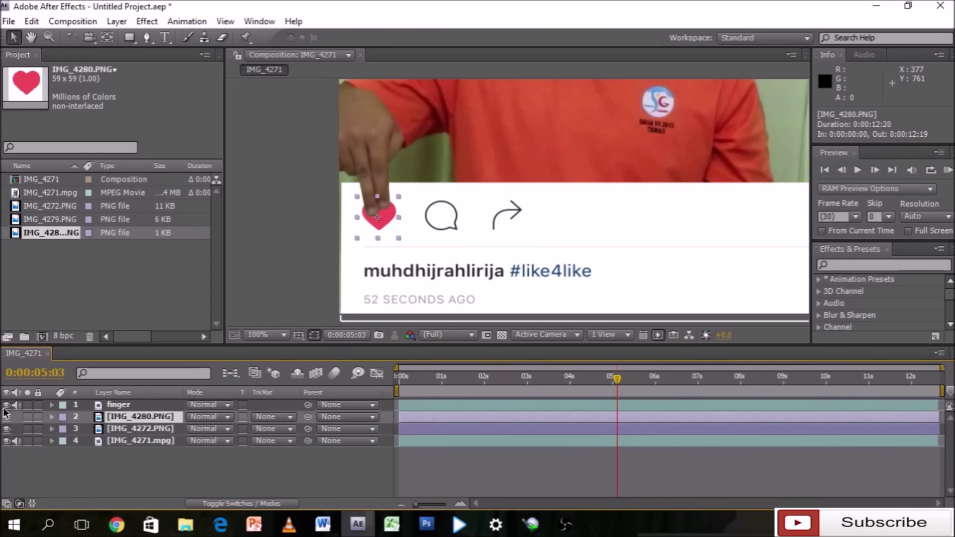
{"action": "left_click", "coordinate": [7, 405]}
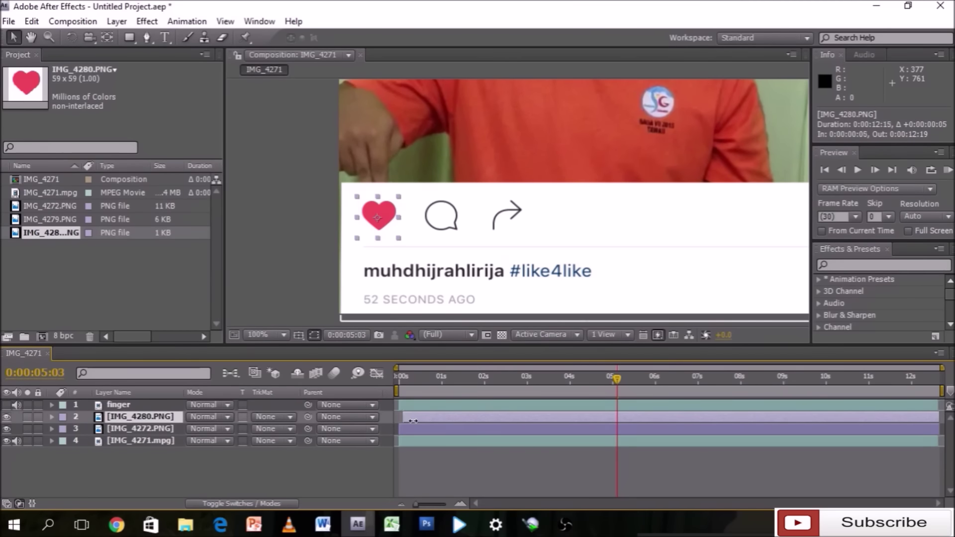
Step: Move the red heart's in-point to 0:00:05:03 and preview the tap timing with the finger visible
{"action": "left_click_drag", "start_coordinate": [401, 419], "coordinate": [604, 422]}
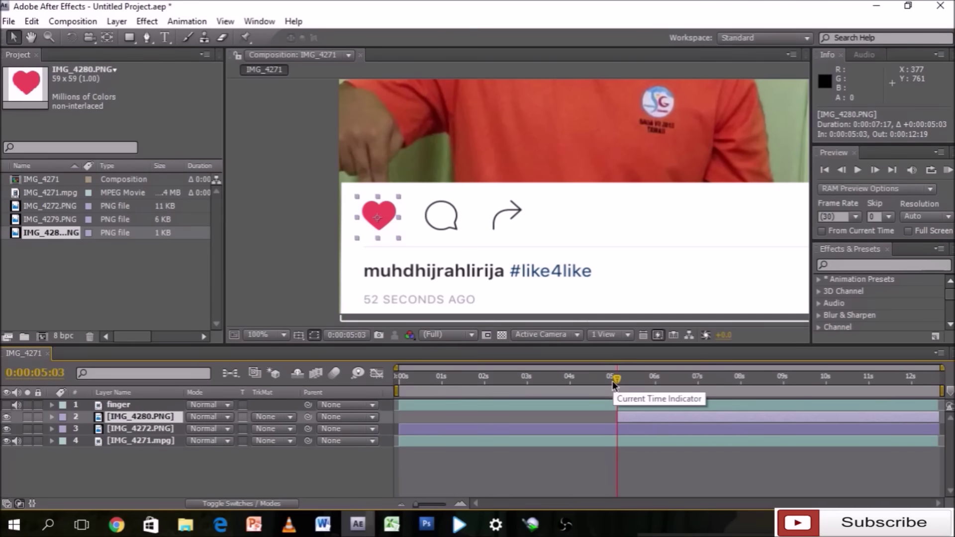
{"action": "left_click_drag", "start_coordinate": [619, 381], "coordinate": [587, 383]}
{"action": "left_click", "coordinate": [7, 405]}
{"action": "left_click", "coordinate": [857, 170]}
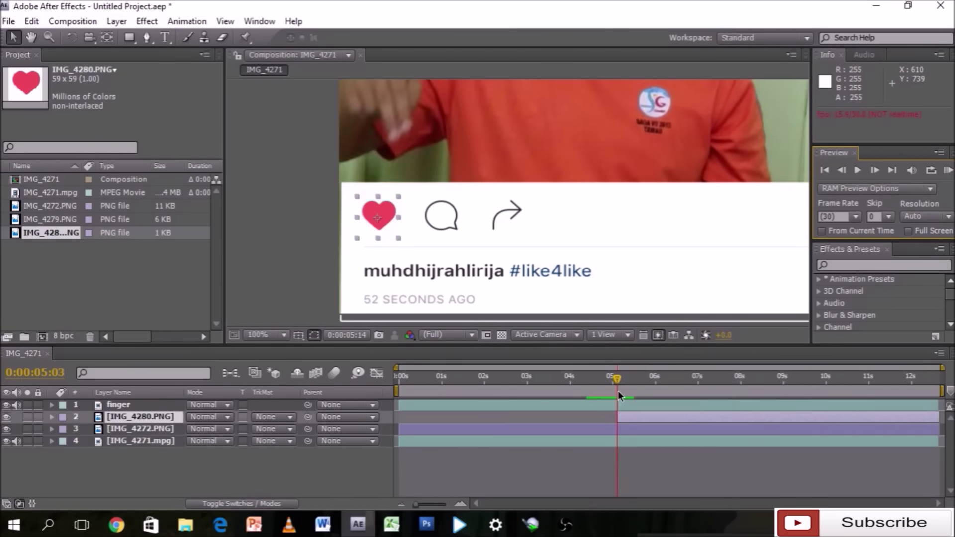
{"action": "left_click", "coordinate": [856, 171]}
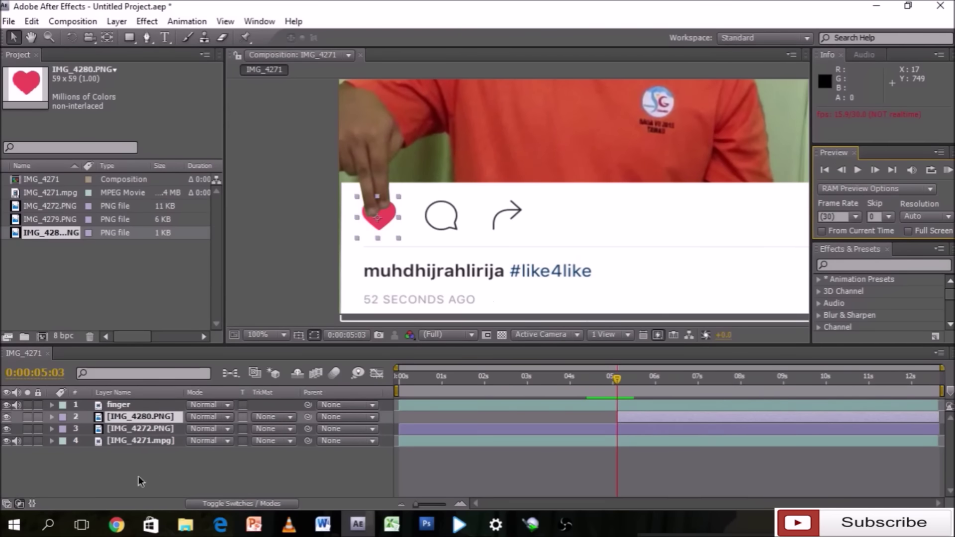
Step: Key the red heart's Scale at 100% on 5:03 and enlarge it to 132% at 5:04
{"action": "left_click", "coordinate": [53, 416]}
{"action": "left_click", "coordinate": [64, 429]}
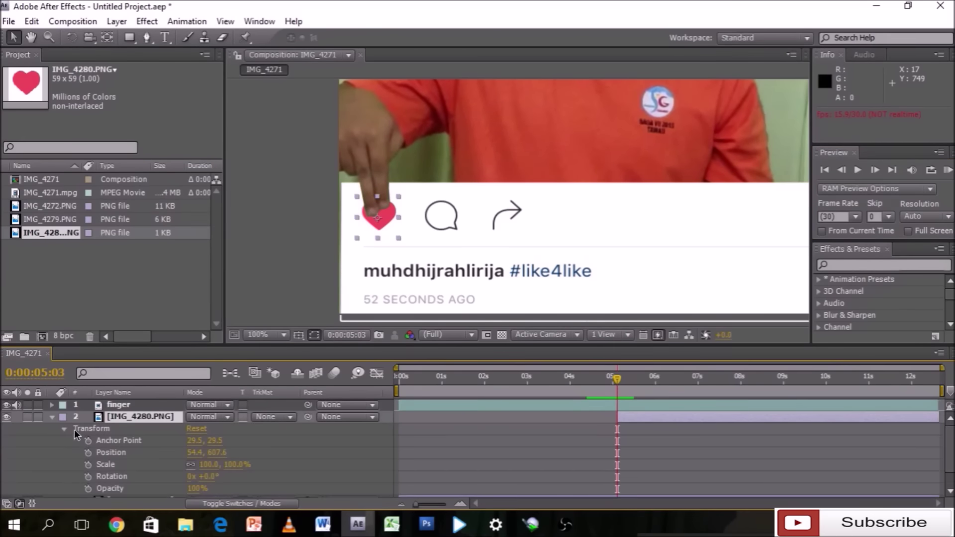
{"action": "left_click", "coordinate": [88, 464]}
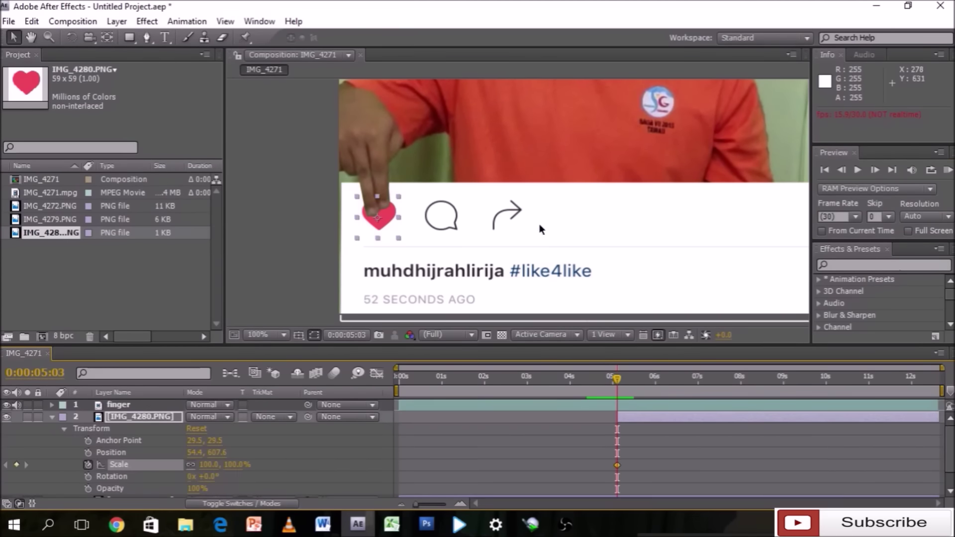
{"action": "left_click", "coordinate": [842, 170]}
{"action": "left_click", "coordinate": [876, 170]}
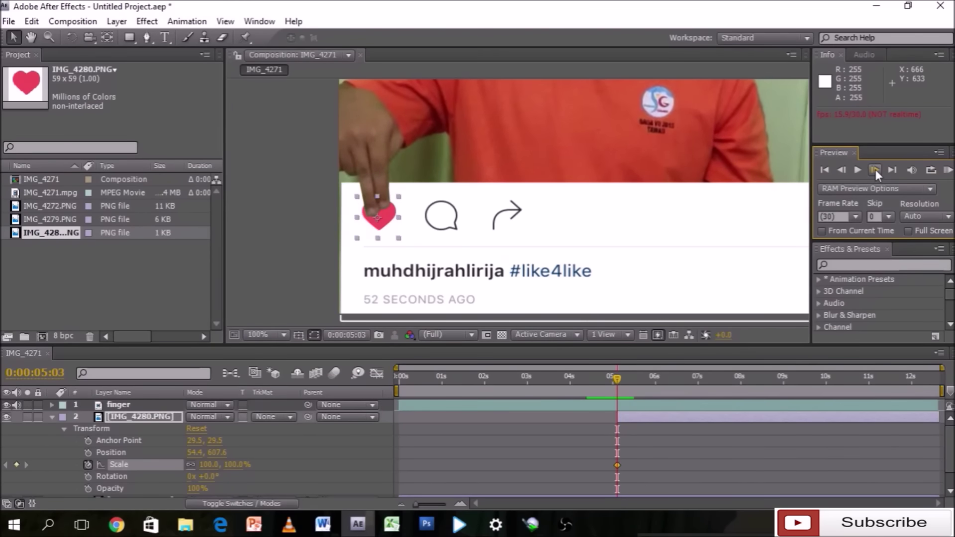
{"action": "left_click", "coordinate": [875, 170]}
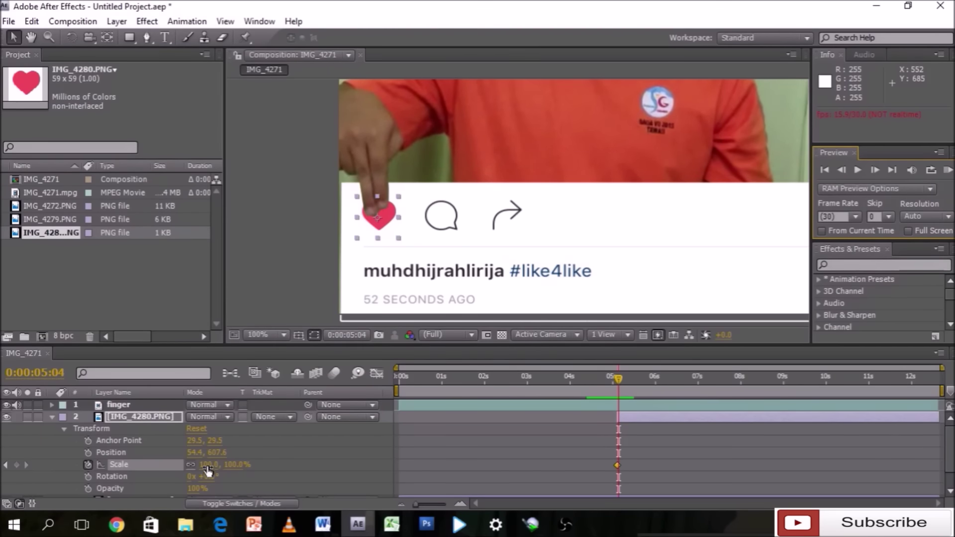
{"action": "left_click_drag", "start_coordinate": [225, 464], "coordinate": [231, 465]}
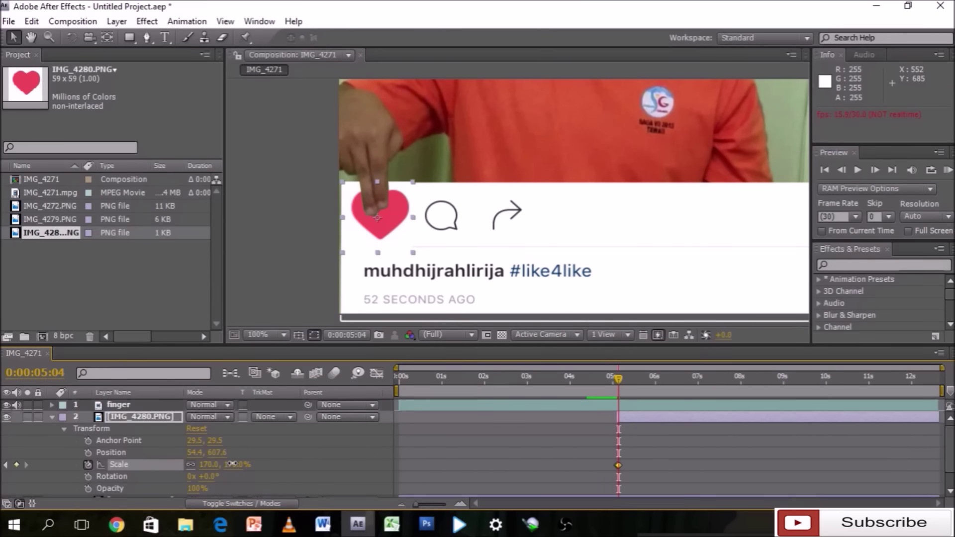
Step: A couple of frames later, bring the heart's scale back to 100%
{"action": "left_click", "coordinate": [857, 172]}
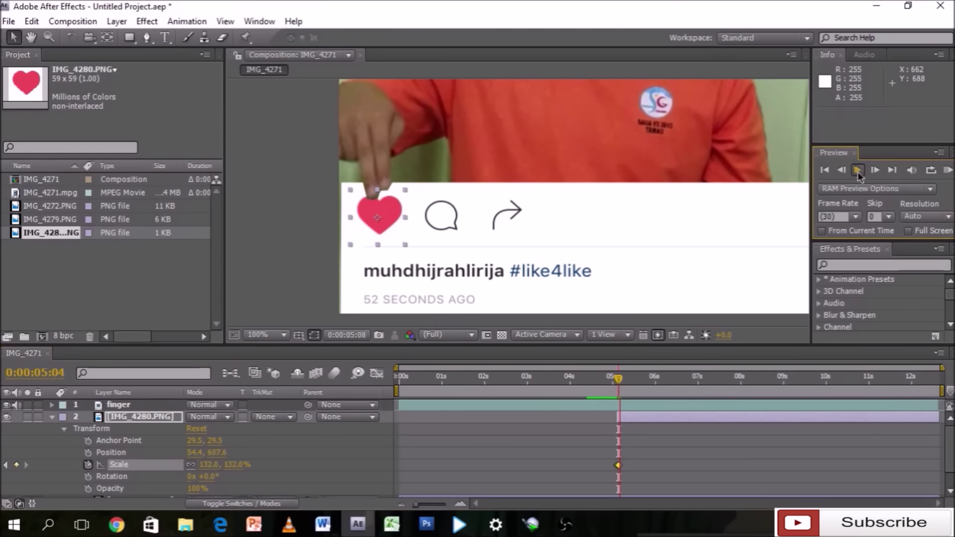
{"action": "left_click", "coordinate": [839, 172]}
{"action": "left_click", "coordinate": [839, 172]}
{"action": "left_click", "coordinate": [840, 172]}
{"action": "left_click", "coordinate": [878, 169]}
{"action": "left_click", "coordinate": [878, 169]}
{"action": "left_click", "coordinate": [878, 169]}
{"action": "left_click", "coordinate": [878, 169]}
{"action": "left_click_drag", "start_coordinate": [208, 460], "coordinate": [204, 467]}
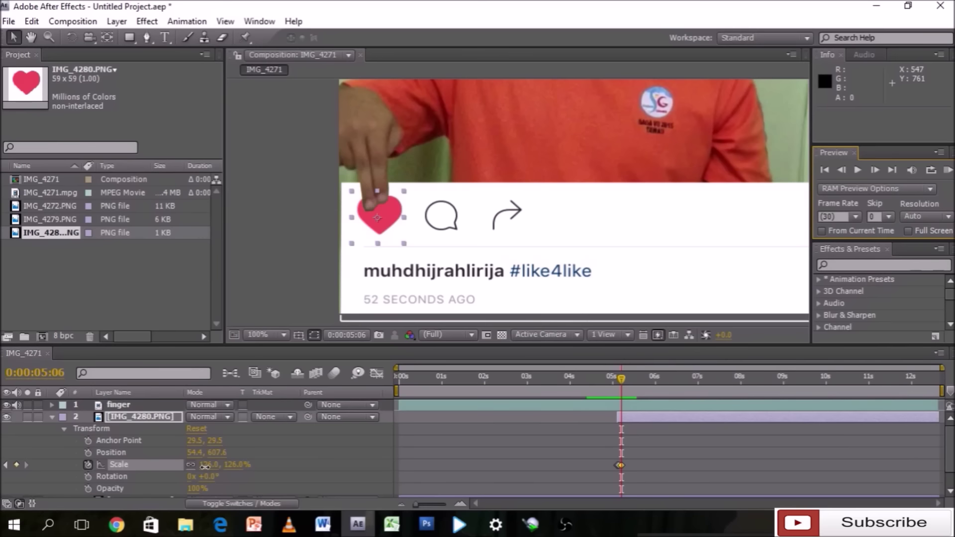
{"action": "left_click_drag", "start_coordinate": [205, 467], "coordinate": [204, 468]}
Step: Preview the heart pop from just before the tap with the composition fitted in view
{"action": "left_click_drag", "start_coordinate": [622, 379], "coordinate": [611, 379]}
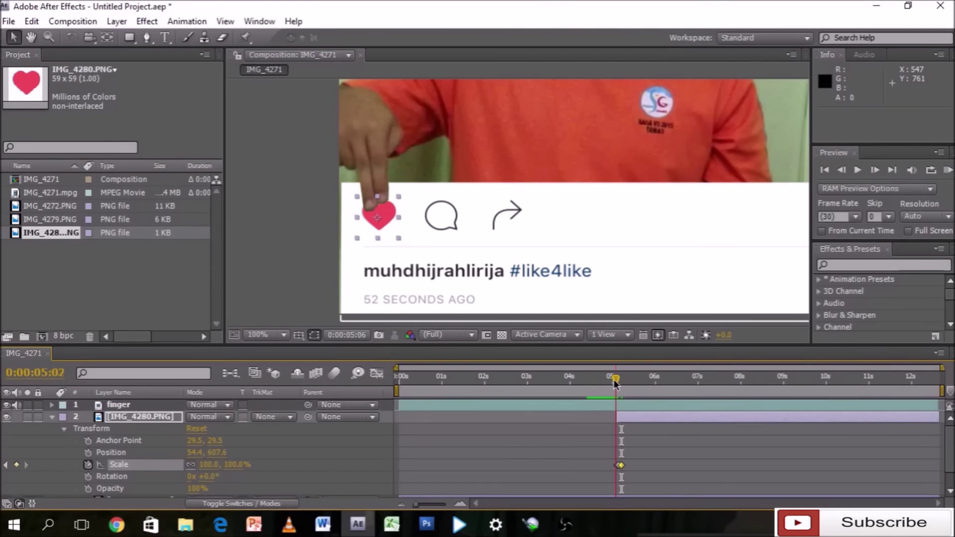
{"action": "left_click", "coordinate": [858, 170]}
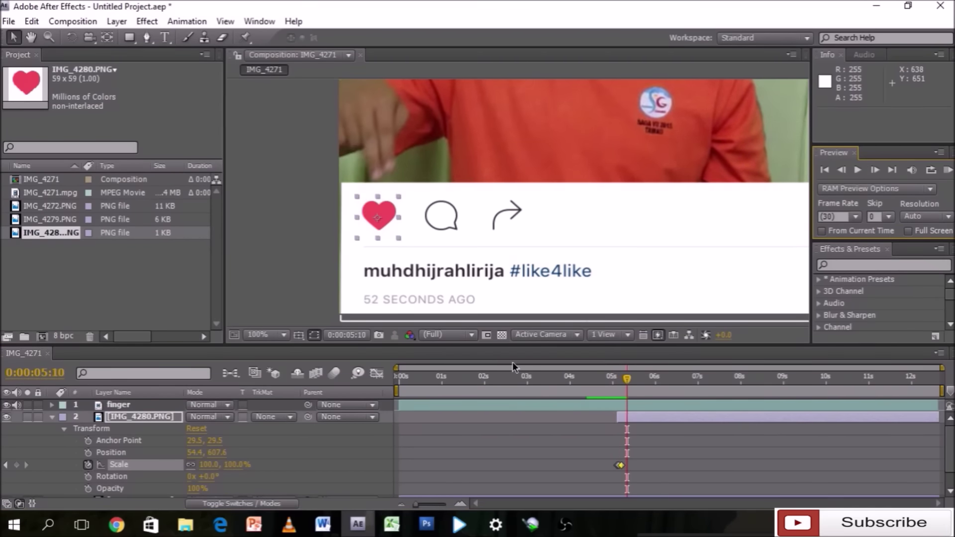
{"action": "left_click_drag", "start_coordinate": [627, 379], "coordinate": [611, 379]}
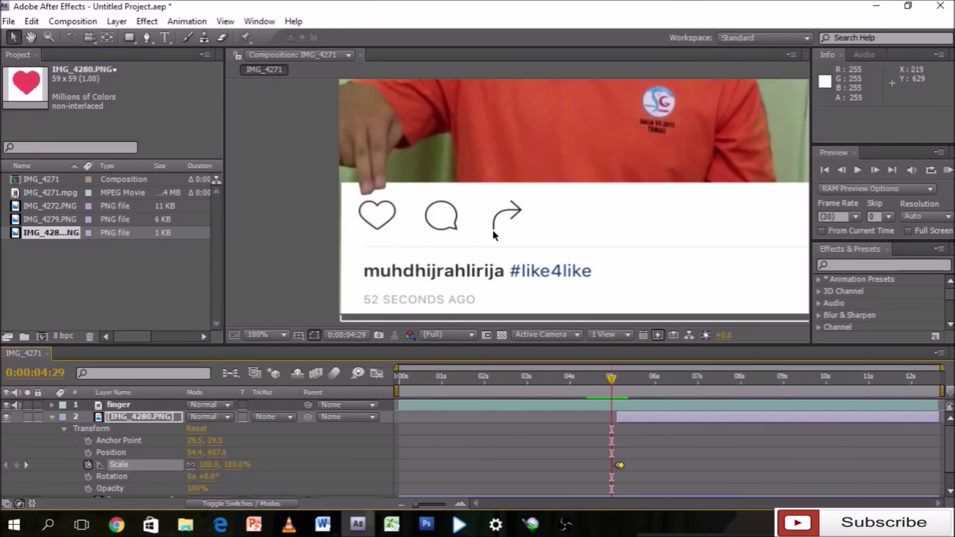
{"action": "left_click", "coordinate": [279, 334]}
{"action": "left_click", "coordinate": [291, 94]}
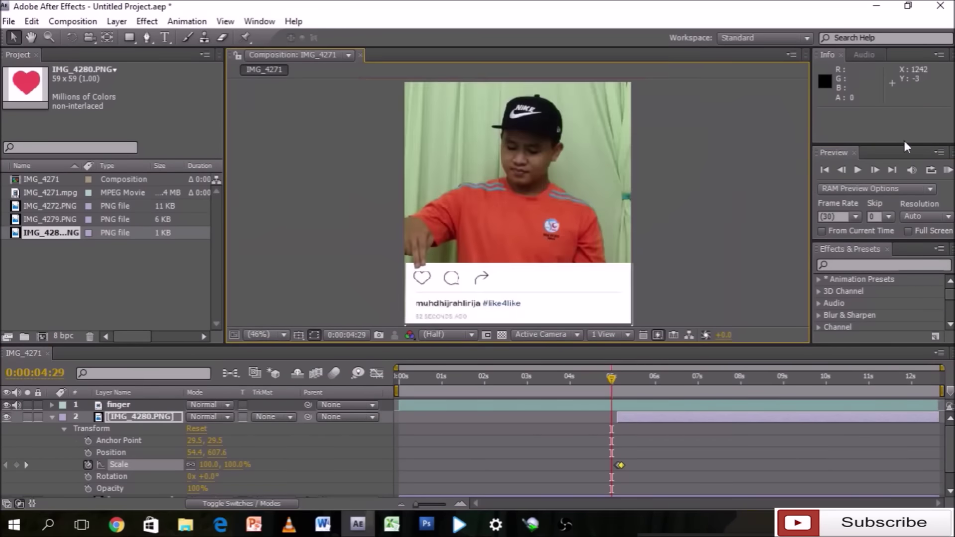
{"action": "left_click", "coordinate": [853, 170]}
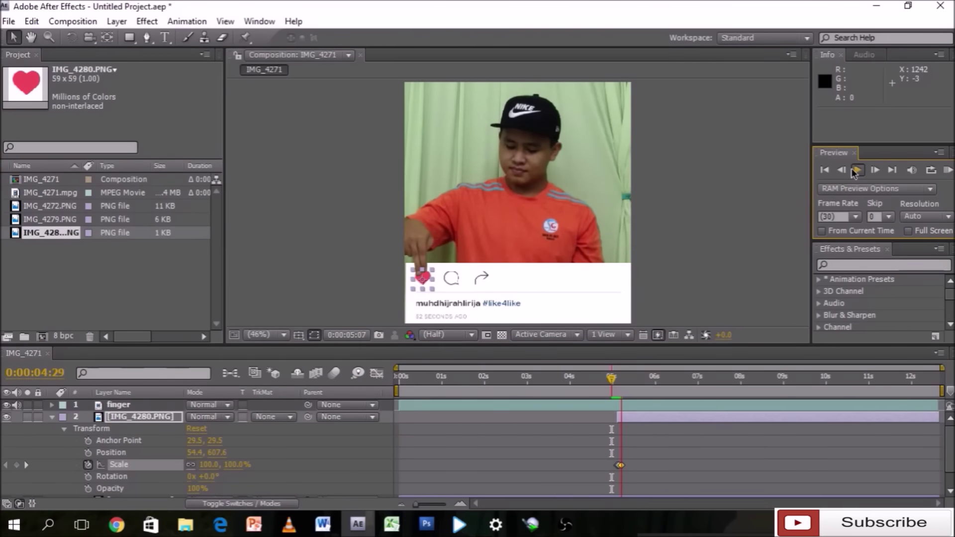
Step: Replay the pop from 0:00:05:03 and reveal the heart layer's Scale keyframes
{"action": "left_click", "coordinate": [58, 416]}
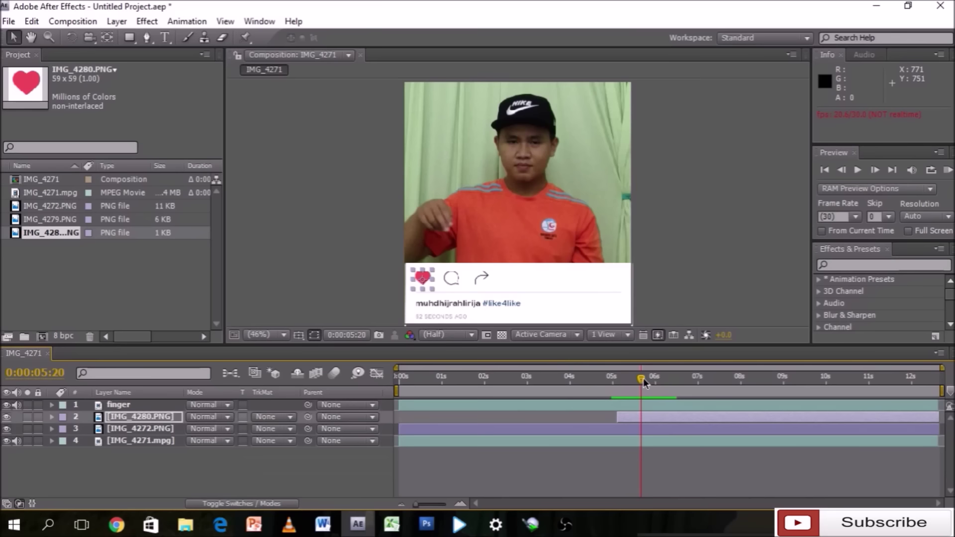
{"action": "left_click_drag", "start_coordinate": [642, 378], "coordinate": [618, 383]}
{"action": "left_click", "coordinate": [857, 169]}
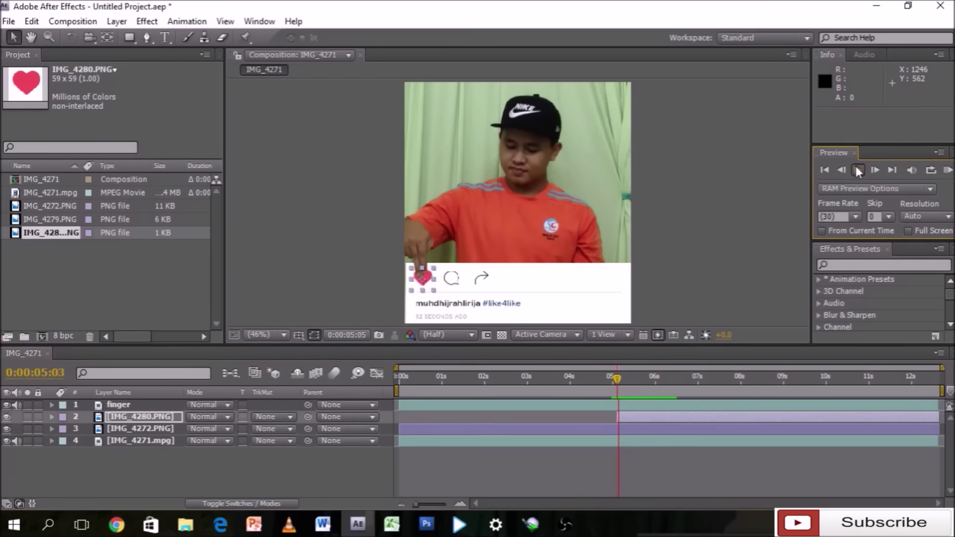
{"action": "left_click", "coordinate": [694, 228]}
{"action": "left_click", "coordinate": [595, 386]}
{"action": "left_click", "coordinate": [857, 171]}
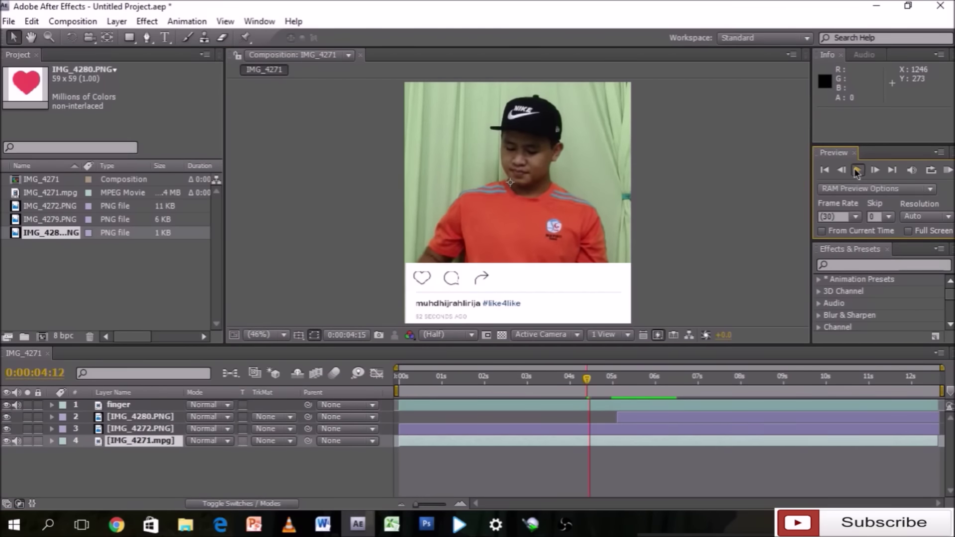
{"action": "left_click_drag", "start_coordinate": [676, 381], "coordinate": [619, 398]}
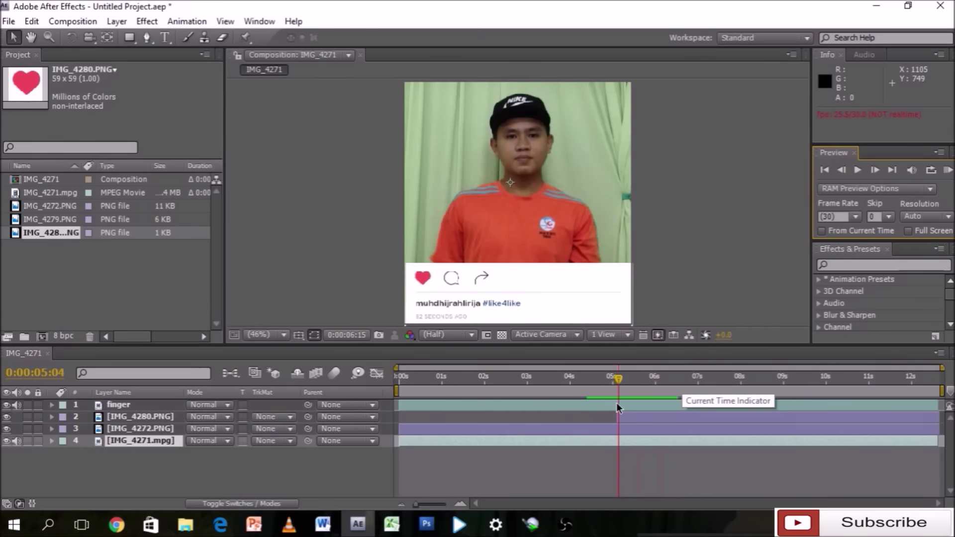
{"action": "left_click", "coordinate": [52, 417]}
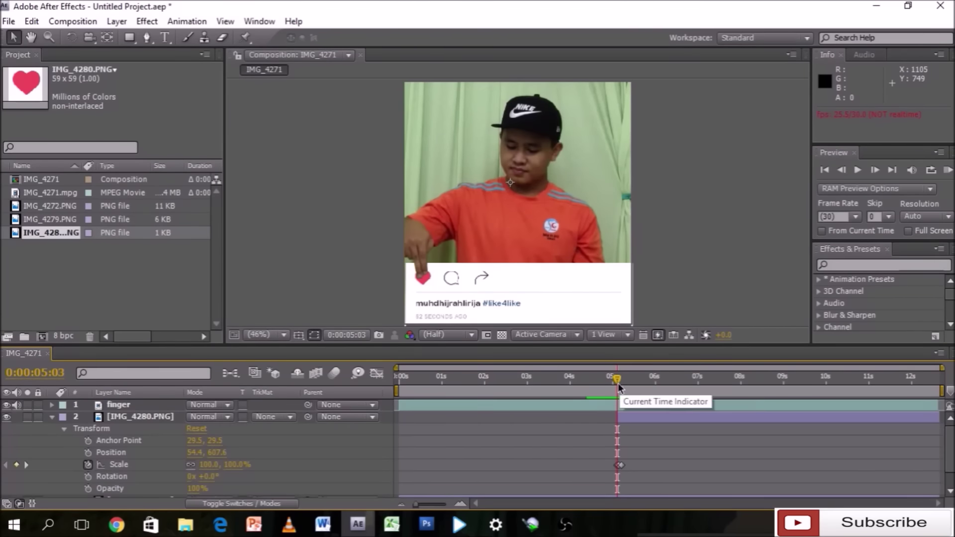
Step: Delete the heart's Scale keyframe at 0:00:05:05
{"action": "left_click_drag", "start_coordinate": [617, 380], "coordinate": [628, 380]}
{"action": "left_click", "coordinate": [843, 170]}
{"action": "left_click", "coordinate": [875, 169]}
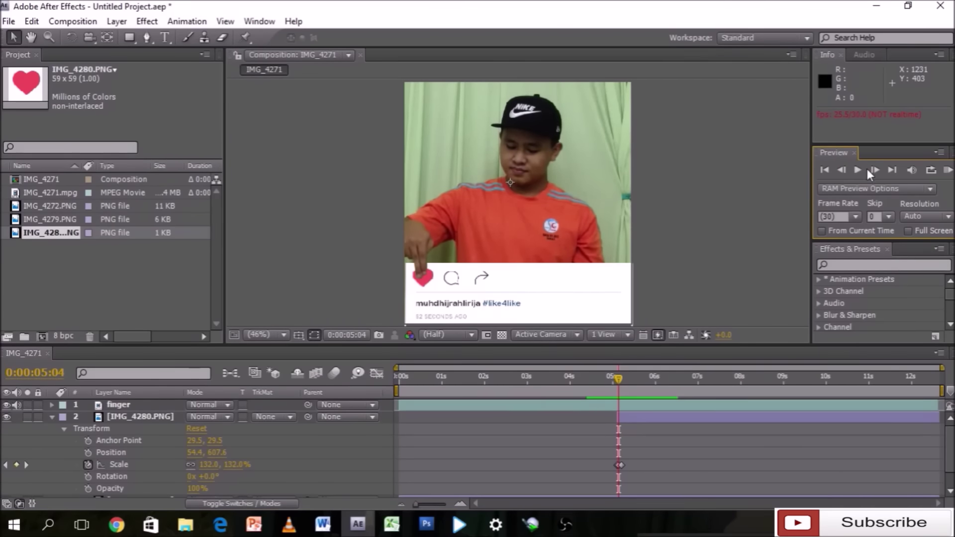
{"action": "left_click", "coordinate": [875, 170]}
{"action": "left_click", "coordinate": [620, 465]}
{"action": "key", "text": "Delete"}
Step: Add a Scale keyframe at 0:00:05:08 returning the heart to 100%
{"action": "left_click", "coordinate": [870, 174]}
{"action": "left_click", "coordinate": [870, 174]}
{"action": "left_click", "coordinate": [869, 175]}
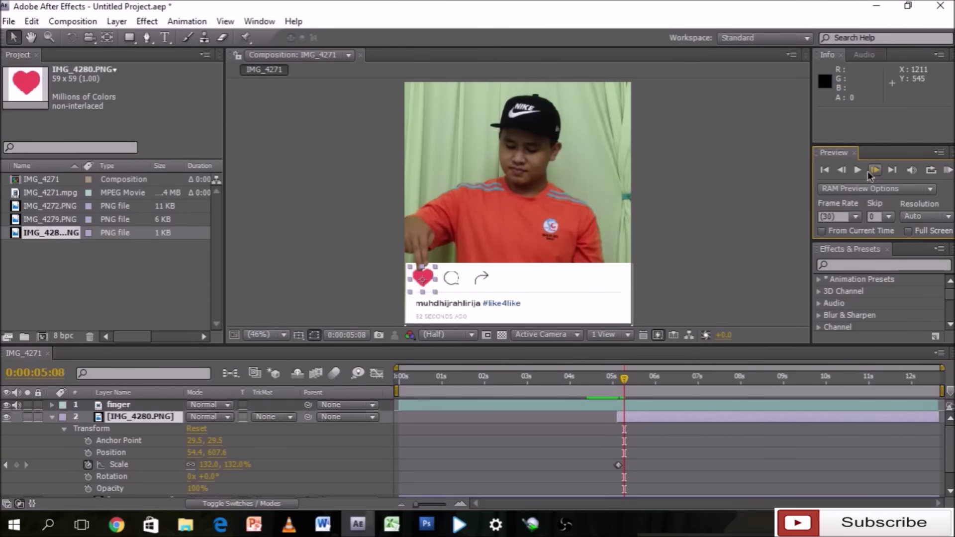
{"action": "left_click_drag", "start_coordinate": [206, 465], "coordinate": [204, 465]}
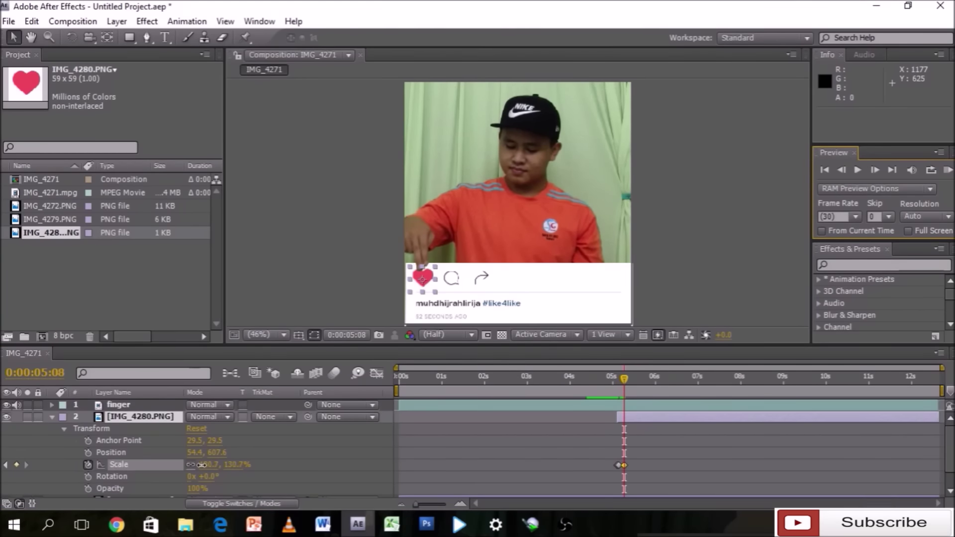
{"action": "left_click_drag", "start_coordinate": [202, 464], "coordinate": [208, 470]}
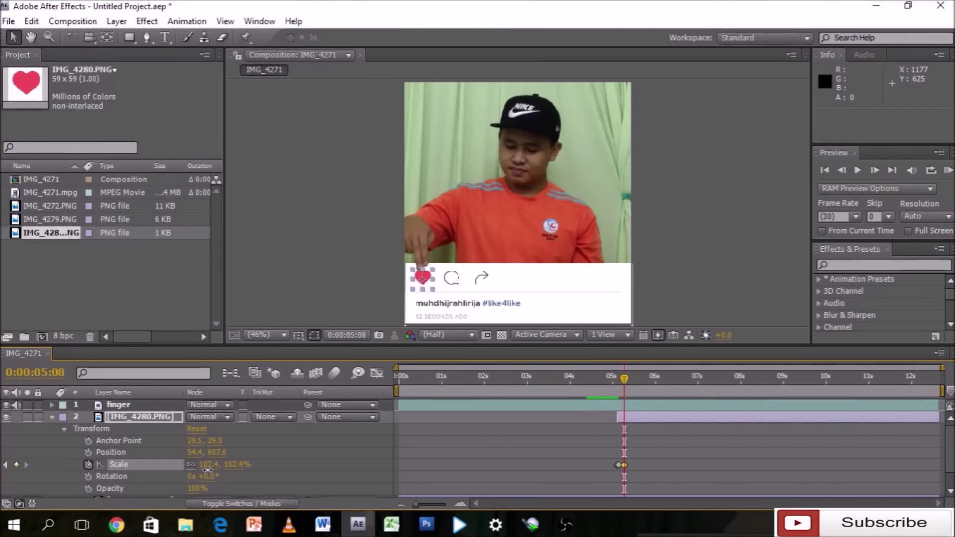
Step: Deselect the heart layer and preview the slower pop from just before the tap
{"action": "left_click", "coordinate": [312, 255]}
{"action": "left_click_drag", "start_coordinate": [611, 385], "coordinate": [599, 385]}
{"action": "left_click", "coordinate": [858, 170]}
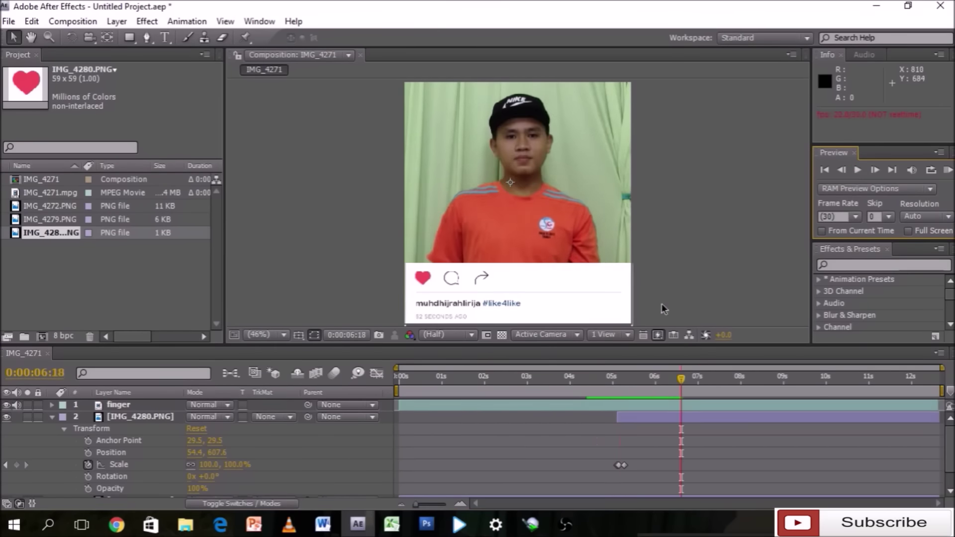
Step: Add the white heart image IMG_4279.PNG over the video with Screen blending
{"action": "left_click", "coordinate": [53, 419]}
{"action": "double_click", "coordinate": [44, 219]}
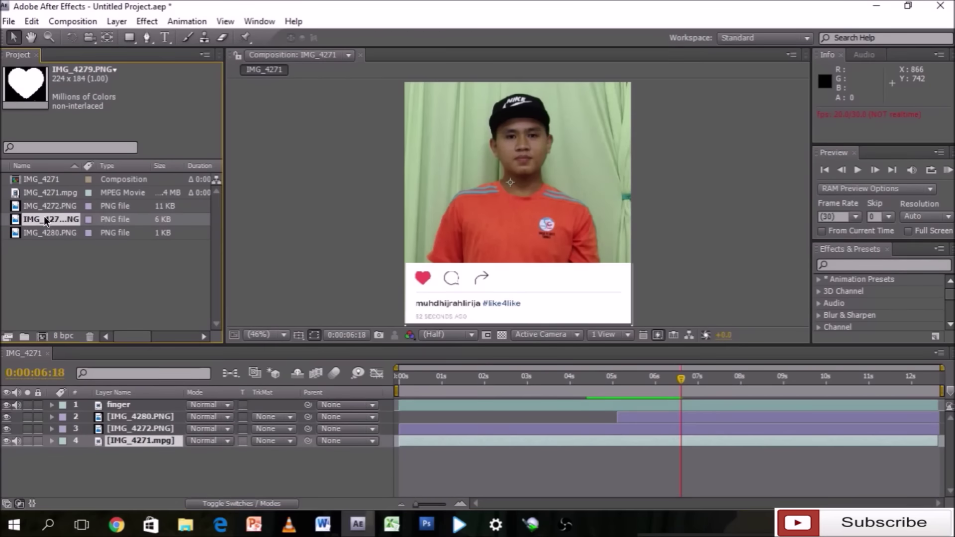
{"action": "left_click", "coordinate": [502, 55]}
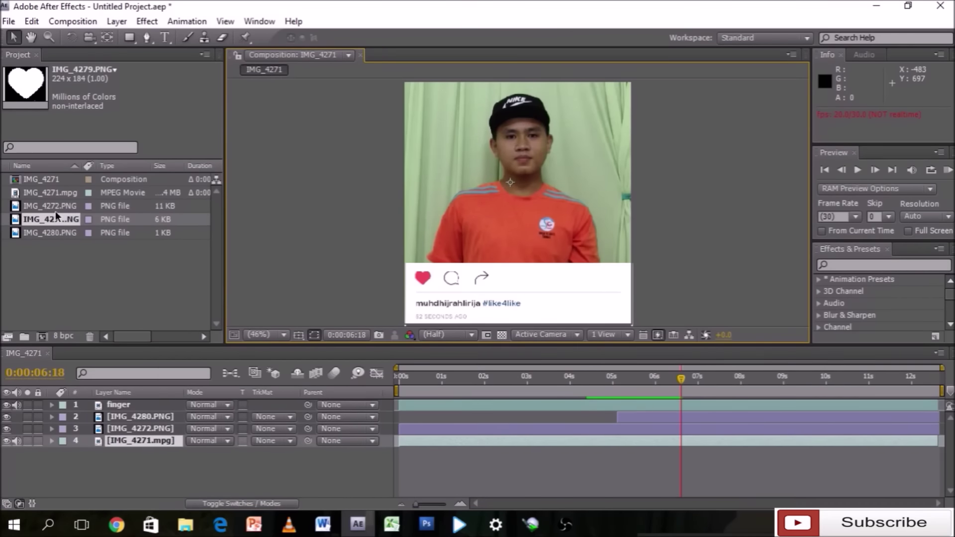
{"action": "left_click_drag", "start_coordinate": [55, 211], "coordinate": [112, 411]}
{"action": "mouse_move", "coordinate": [538, 199]}
{"action": "left_mouse_down"}
{"action": "mouse_move", "coordinate": [539, 190]}
{"action": "mouse_move", "coordinate": [542, 214]}
{"action": "mouse_move", "coordinate": [541, 177]}
{"action": "mouse_move", "coordinate": [555, 194]}
{"action": "mouse_move", "coordinate": [546, 162]}
{"action": "left_mouse_up"}
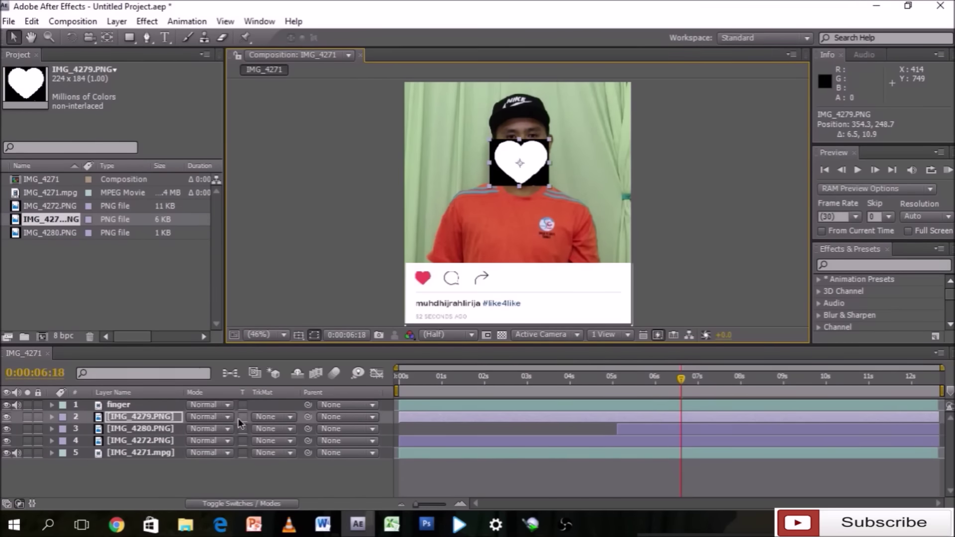
{"action": "left_click", "coordinate": [230, 416]}
{"action": "left_click", "coordinate": [259, 233]}
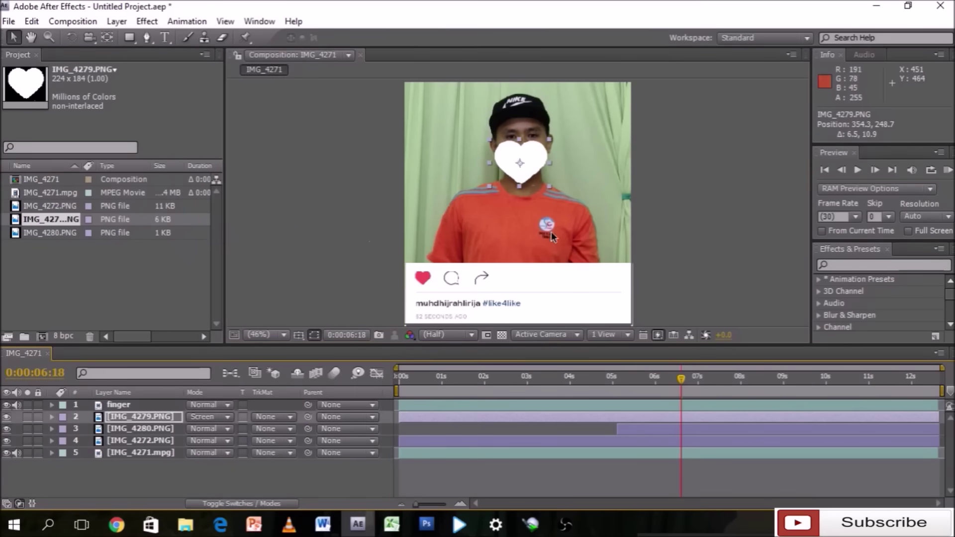
Step: Move the IMG_4279.PNG layer's in-point to 0:00:05:03 and reveal its Transform properties
{"action": "left_click", "coordinate": [551, 231]}
{"action": "left_click", "coordinate": [144, 429]}
{"action": "left_click", "coordinate": [146, 416], "text": "ctrl"}
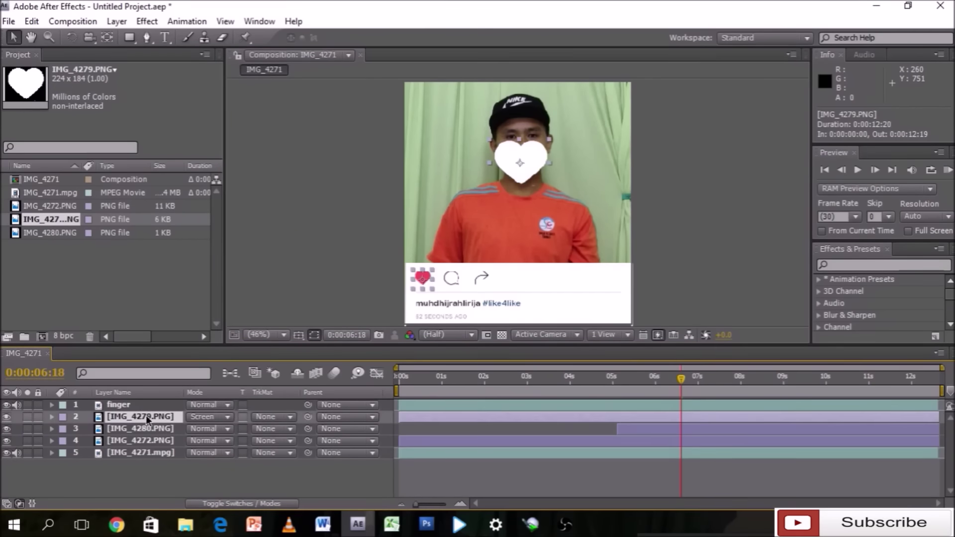
{"action": "left_click_drag", "start_coordinate": [685, 383], "coordinate": [653, 390]}
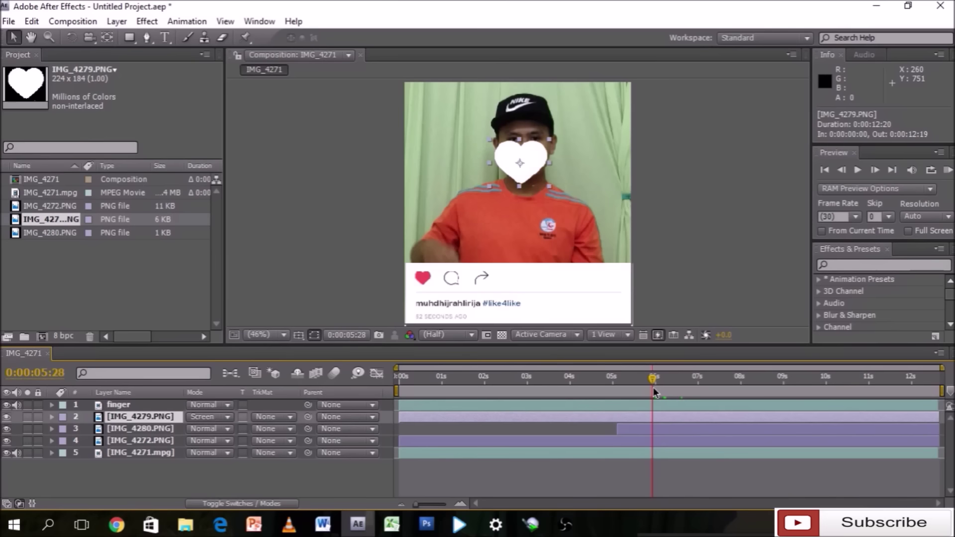
{"action": "left_click_drag", "start_coordinate": [653, 391], "coordinate": [617, 391]}
{"action": "left_click_drag", "start_coordinate": [400, 421], "coordinate": [617, 422]}
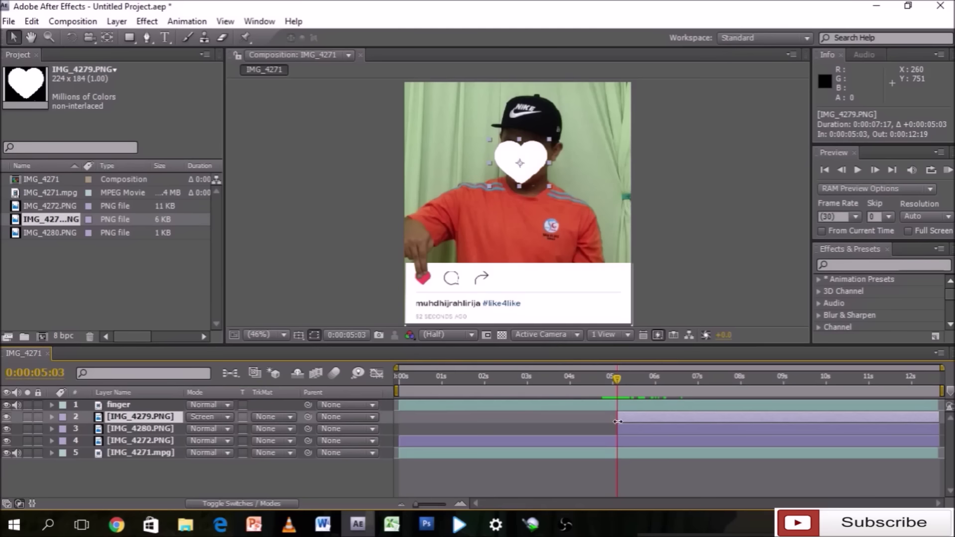
{"action": "left_click", "coordinate": [52, 417]}
{"action": "left_click", "coordinate": [64, 429]}
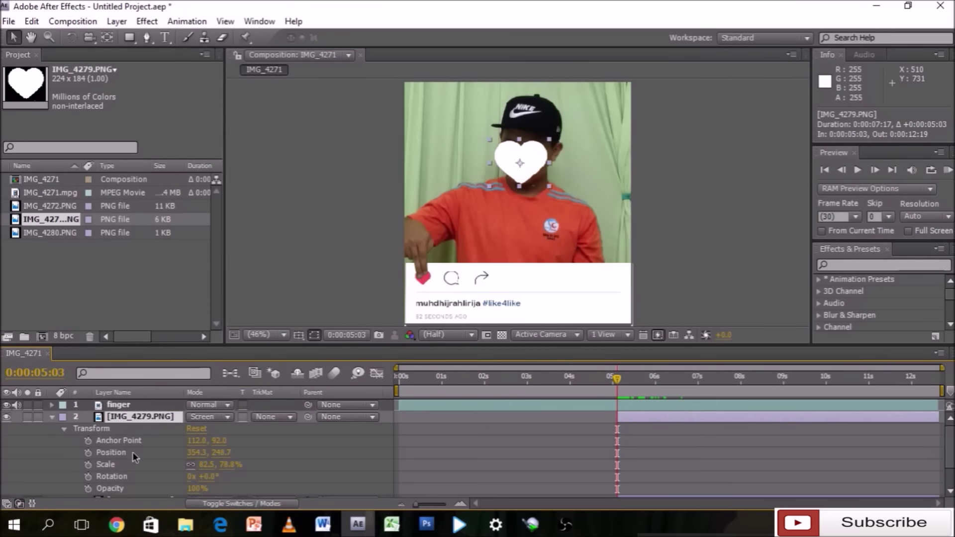
Step: Keyframe the white heart's Scale from -2.5% at 5:03, growing to 18.5% and 45.5%
{"action": "left_click", "coordinate": [89, 465]}
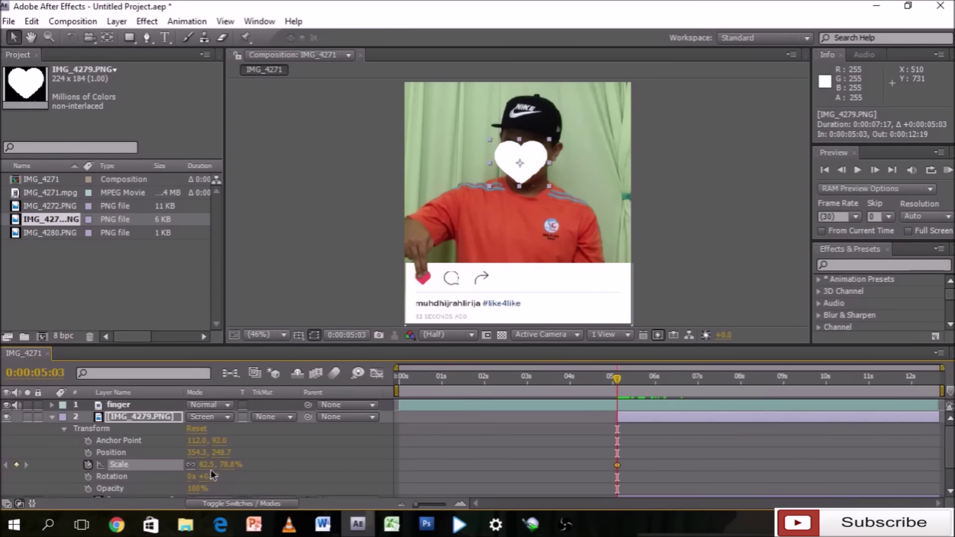
{"action": "left_click_drag", "start_coordinate": [207, 464], "coordinate": [167, 465]}
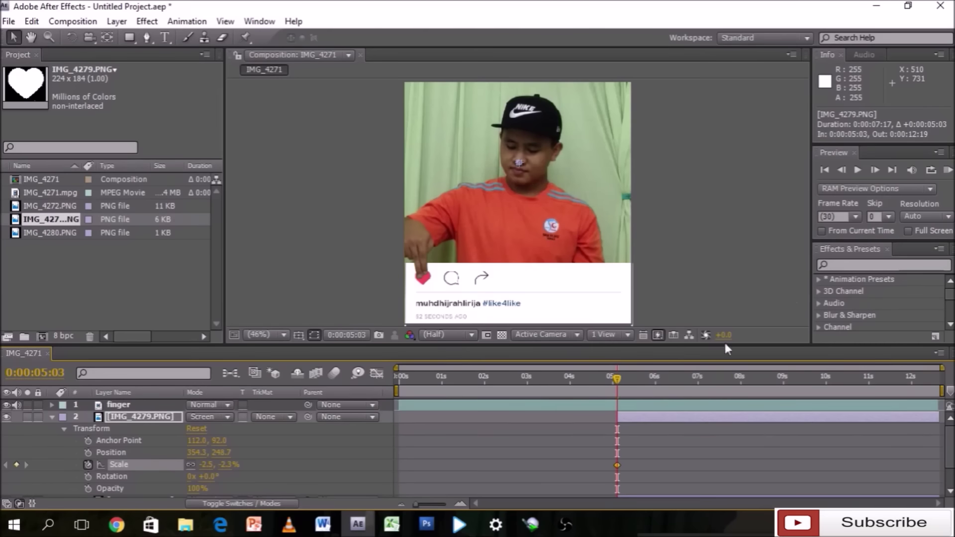
{"action": "left_click", "coordinate": [875, 169]}
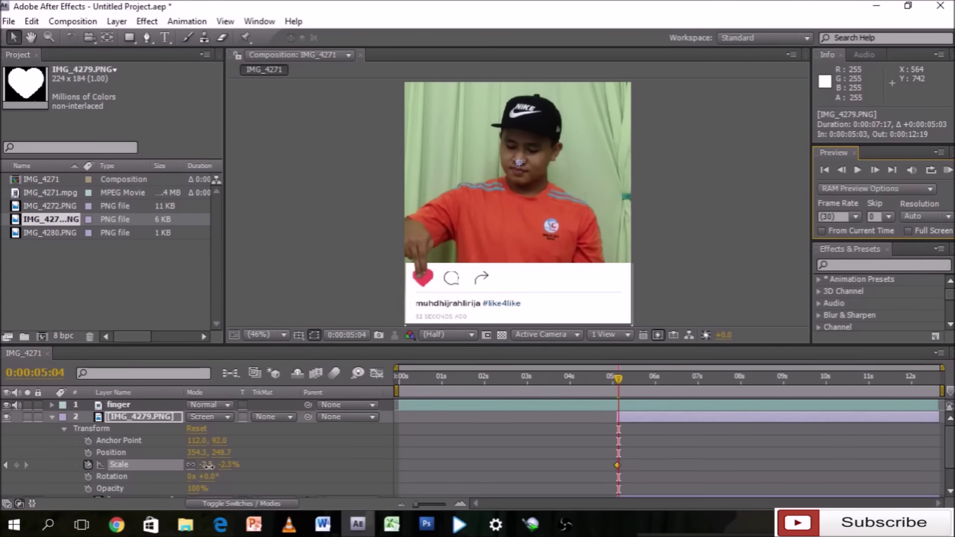
{"action": "left_click", "coordinate": [875, 170]}
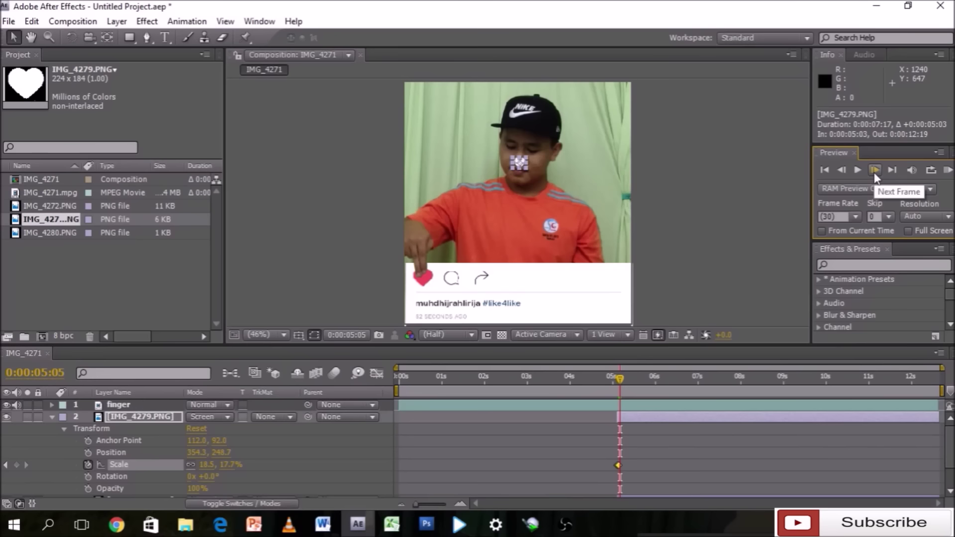
{"action": "left_click_drag", "start_coordinate": [199, 465], "coordinate": [205, 470]}
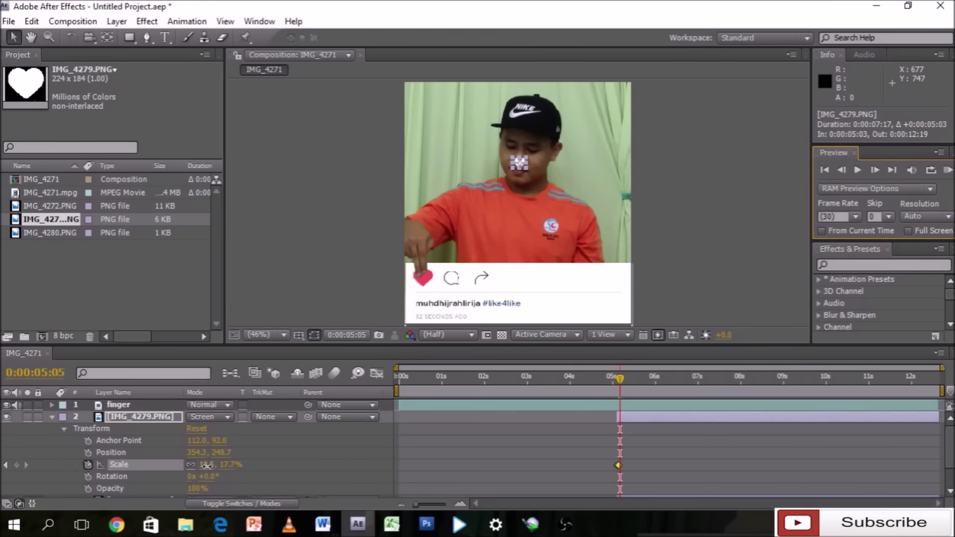
{"action": "key", "text": "Page_Down"}
{"action": "left_click_drag", "start_coordinate": [206, 465], "coordinate": [215, 467]}
{"action": "key", "text": "Page_Down"}
{"action": "key", "text": "Page_Down"}
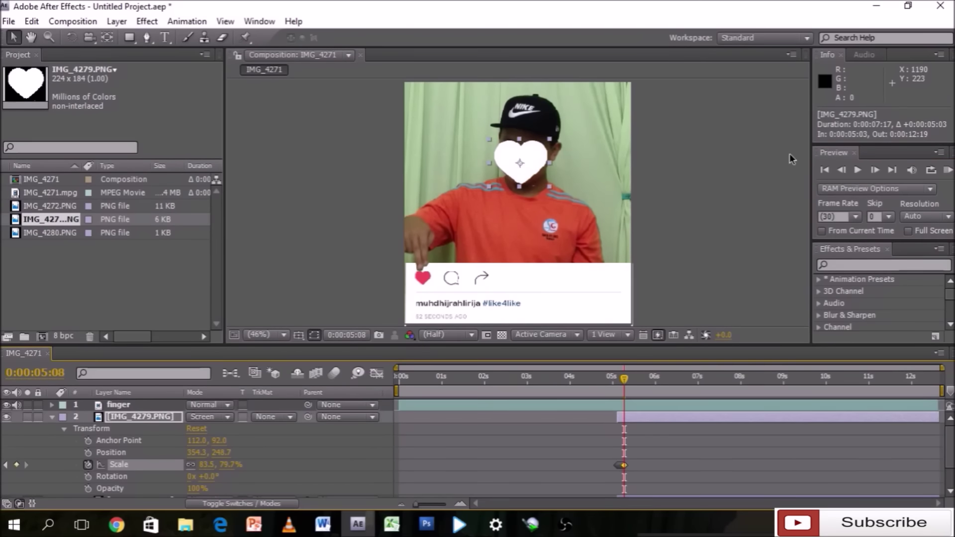
Step: Continue Scale keyframes to a 87.5, 83.5% peak, then down to 22.5% and 12.5%
{"action": "left_click", "coordinate": [875, 171]}
{"action": "left_click", "coordinate": [875, 171]}
{"action": "left_click", "coordinate": [875, 171]}
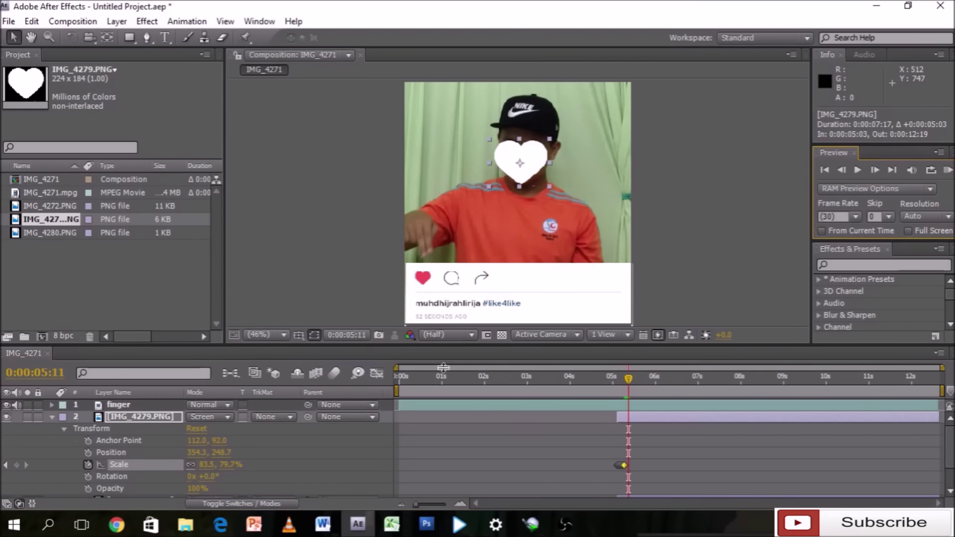
{"action": "left_click_drag", "start_coordinate": [208, 467], "coordinate": [211, 466]}
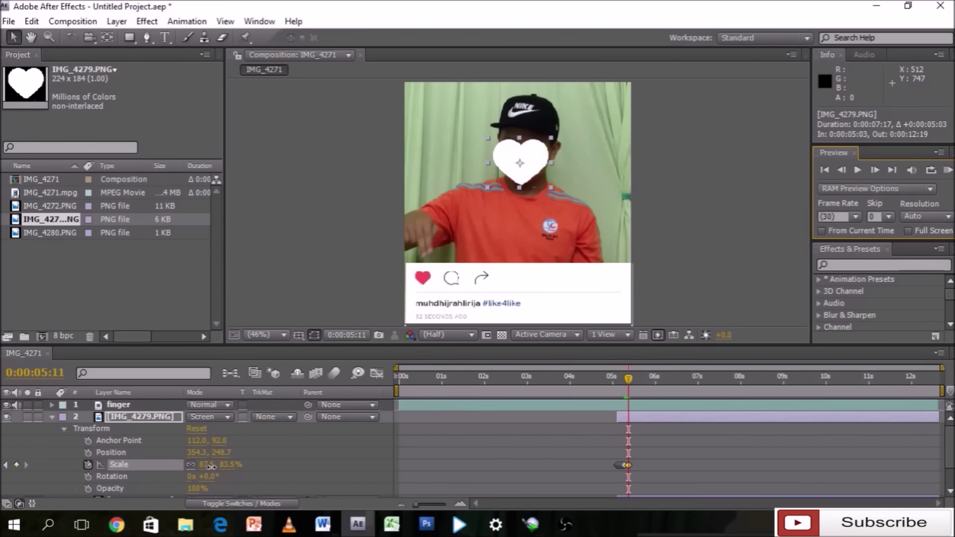
{"action": "left_click_drag", "start_coordinate": [211, 466], "coordinate": [204, 466]}
{"action": "key", "text": "Page_Down"}
{"action": "key", "text": "Page_Down"}
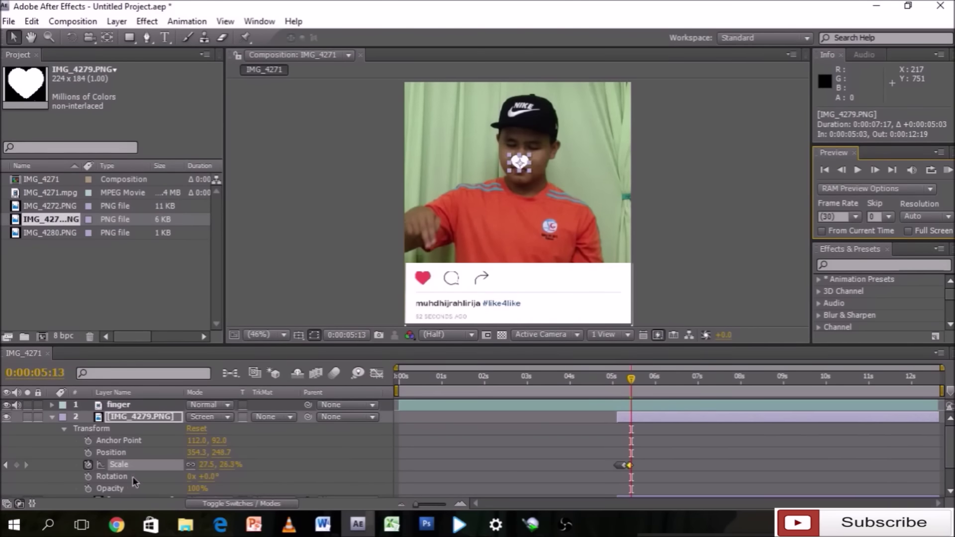
{"action": "key", "text": "Page_Down"}
{"action": "left_click_drag", "start_coordinate": [204, 467], "coordinate": [208, 466]}
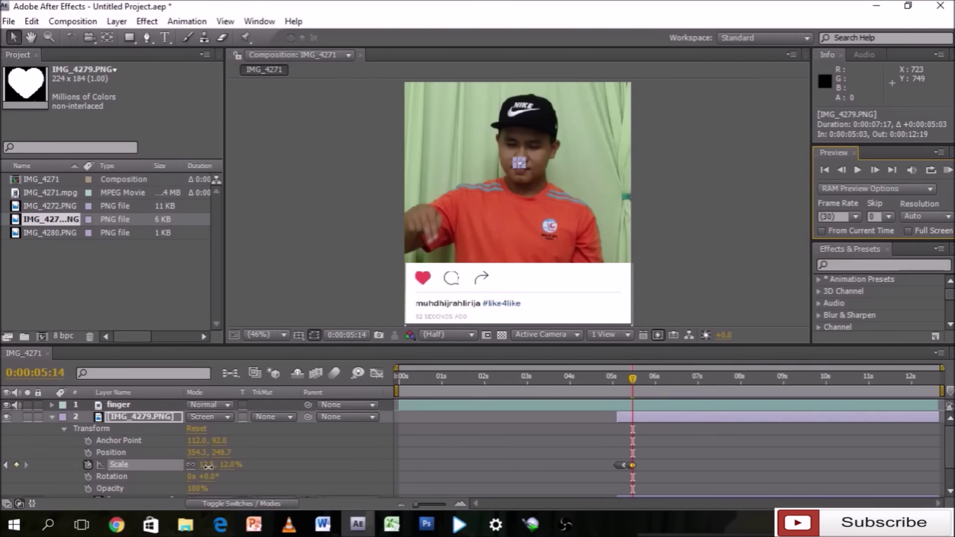
Step: Play back the white heart pop from just before the tap
{"action": "left_click", "coordinate": [627, 382]}
{"action": "left_click_drag", "start_coordinate": [625, 384], "coordinate": [608, 382]}
{"action": "left_click", "coordinate": [857, 171]}
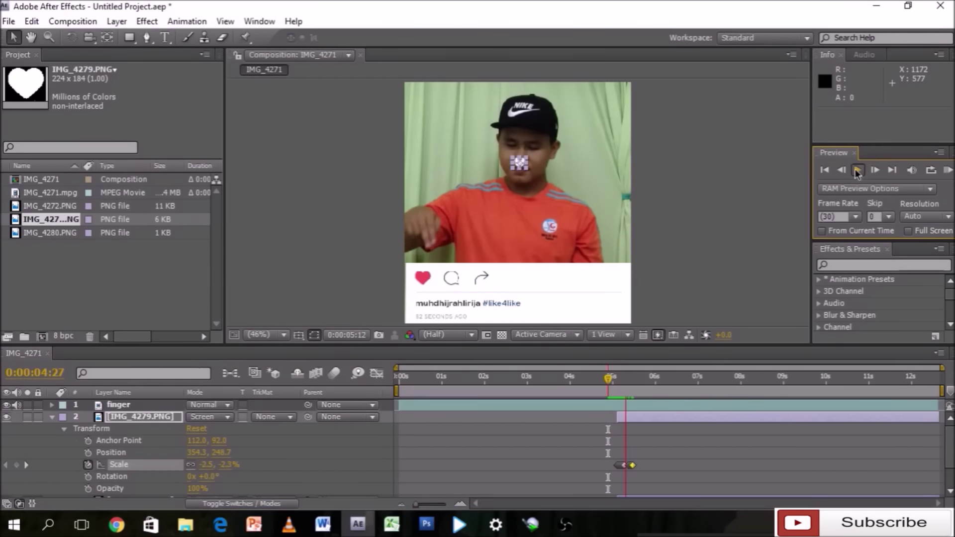
Step: Collapse the heart layer's properties and replay the animation from before the tap
{"action": "left_click", "coordinate": [51, 417]}
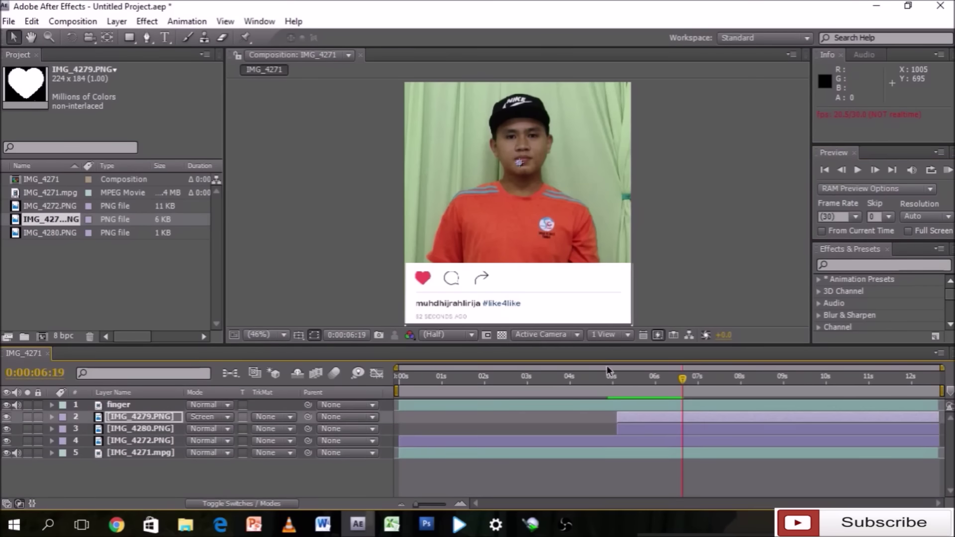
{"action": "left_click_drag", "start_coordinate": [683, 379], "coordinate": [587, 389]}
{"action": "left_click", "coordinate": [853, 172]}
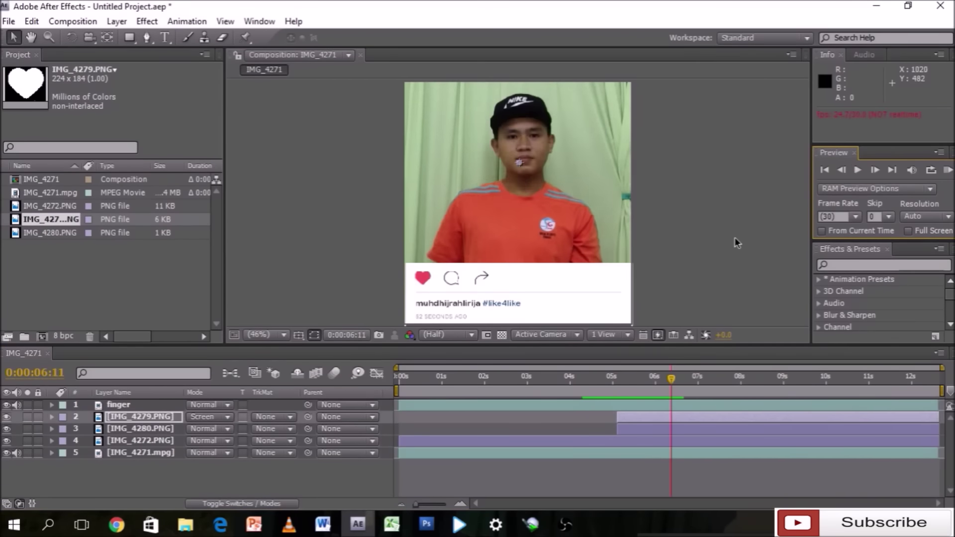
Step: Trim the white heart layer's out-point to 0:00:05:14 and preview the result
{"action": "left_click", "coordinate": [692, 417]}
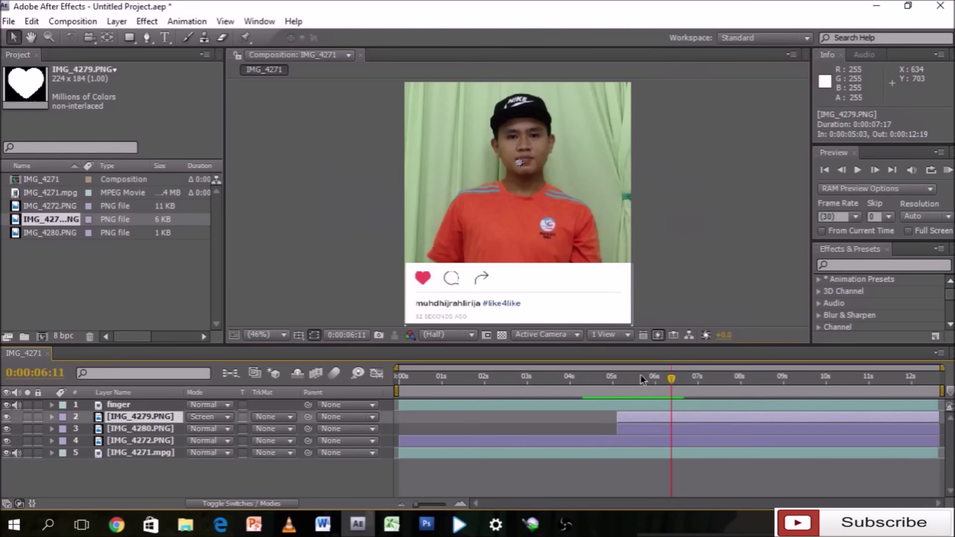
{"action": "left_click", "coordinate": [841, 170]}
{"action": "left_click", "coordinate": [841, 170]}
{"action": "left_click", "coordinate": [841, 170]}
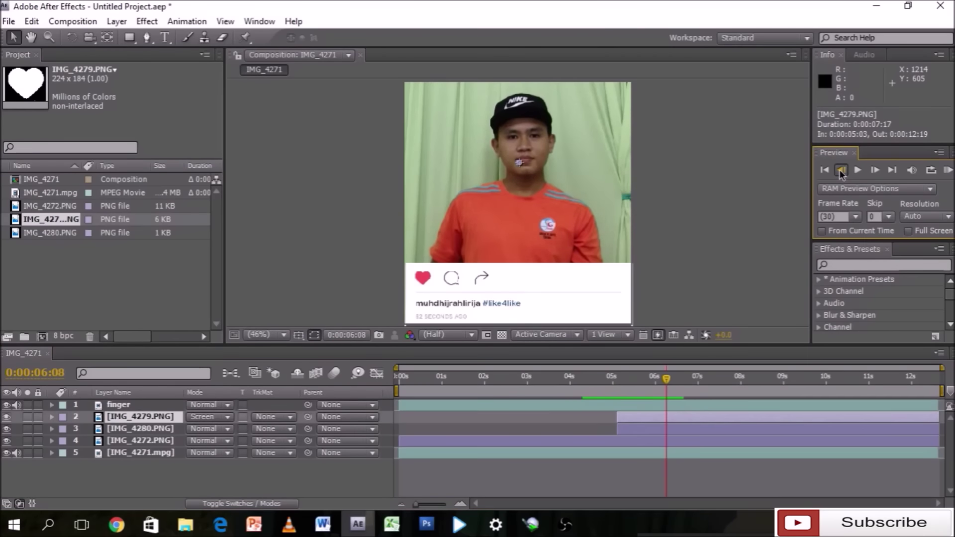
{"action": "left_click", "coordinate": [840, 171]}
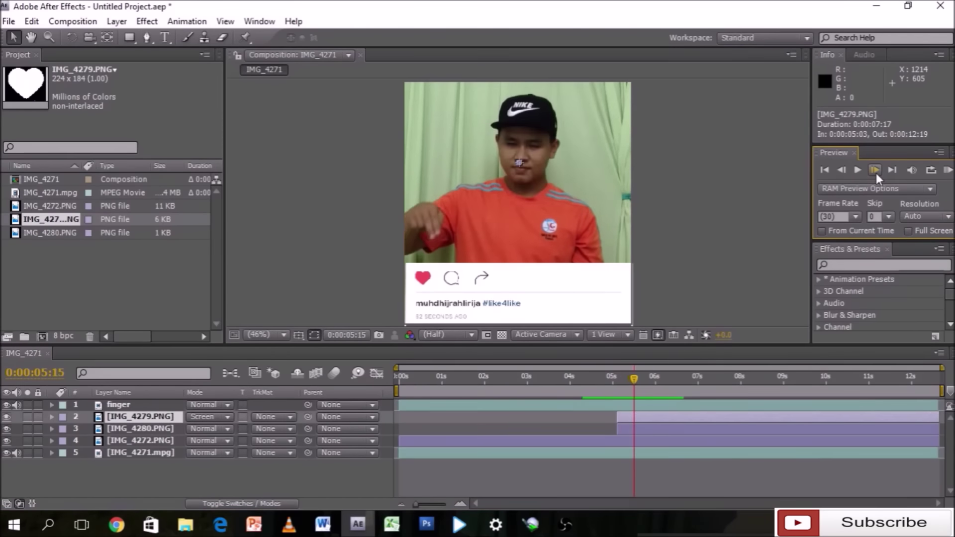
{"action": "left_click_drag", "start_coordinate": [937, 428], "coordinate": [938, 435]}
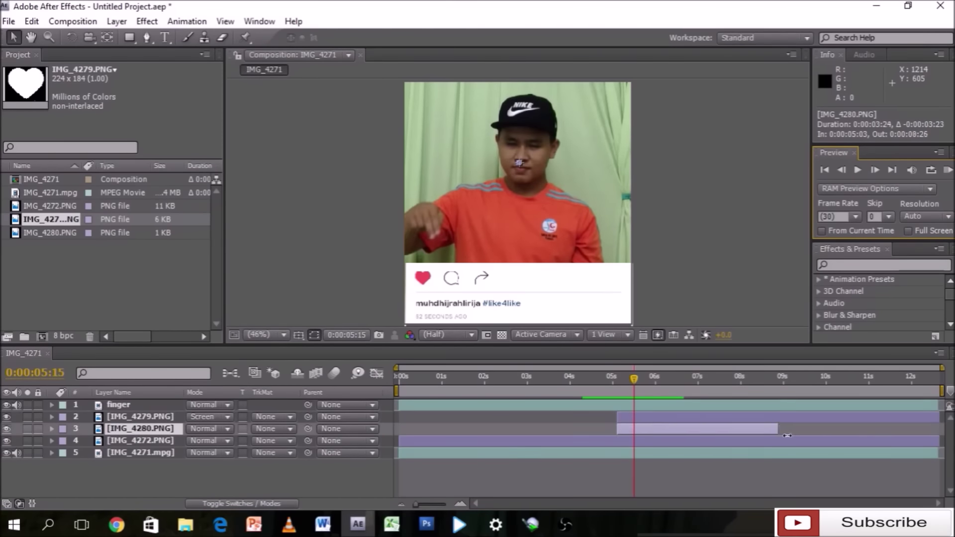
{"action": "left_click_drag", "start_coordinate": [938, 417], "coordinate": [633, 424]}
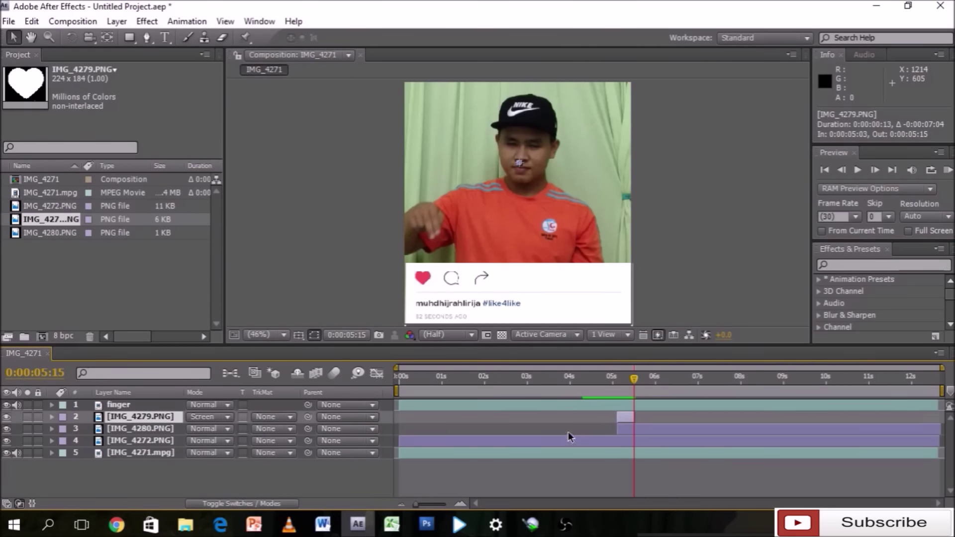
{"action": "left_click", "coordinate": [552, 415]}
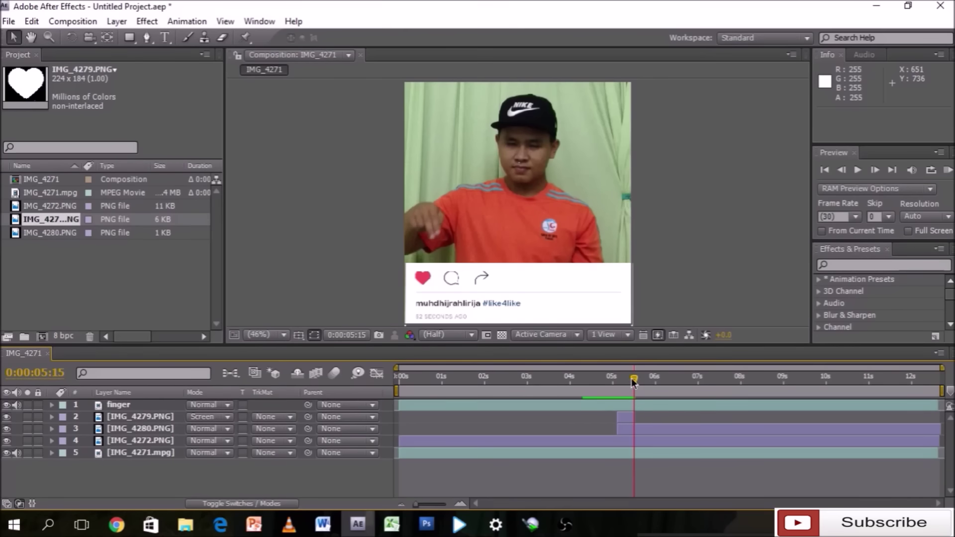
{"action": "left_click", "coordinate": [630, 416]}
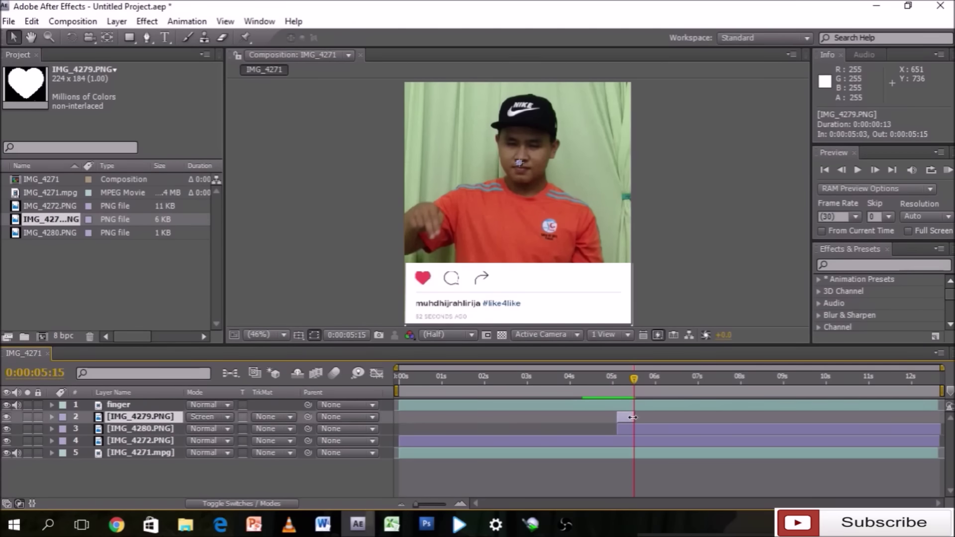
{"action": "left_click_drag", "start_coordinate": [632, 417], "coordinate": [621, 384]}
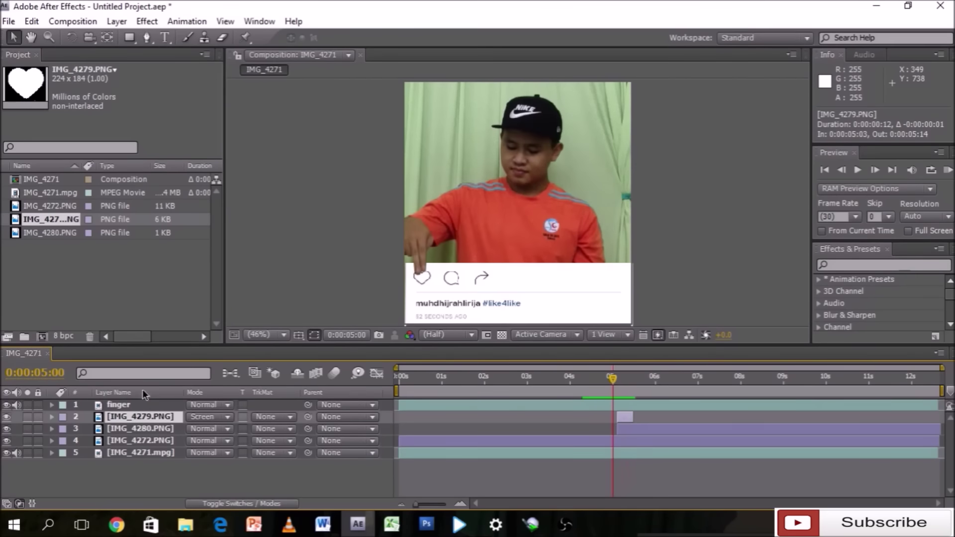
{"action": "left_click", "coordinate": [856, 170]}
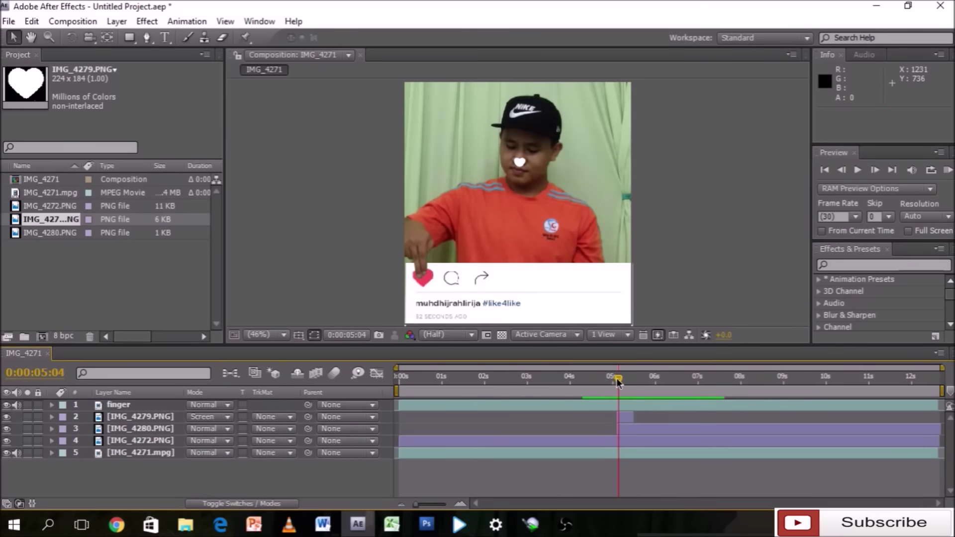
{"action": "left_click", "coordinate": [856, 171]}
{"action": "left_click", "coordinate": [856, 170]}
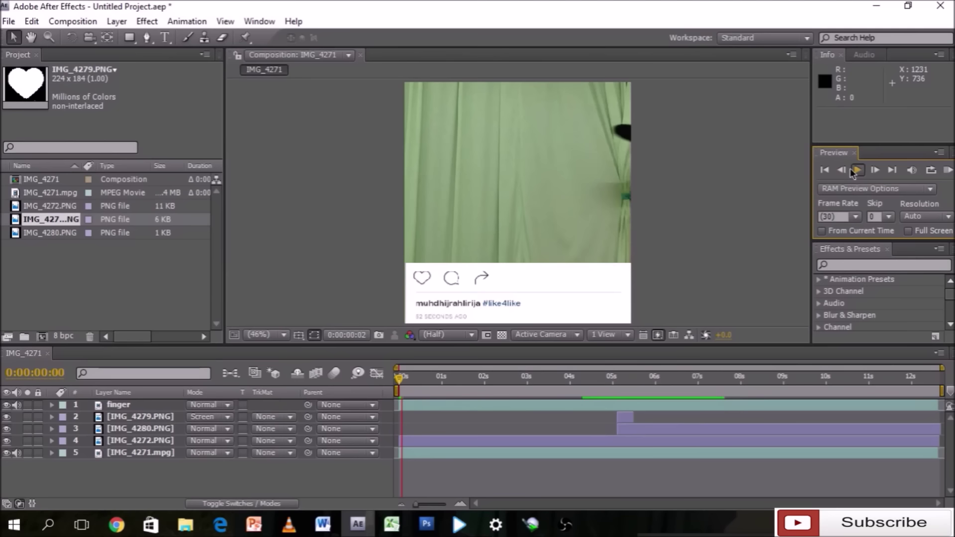